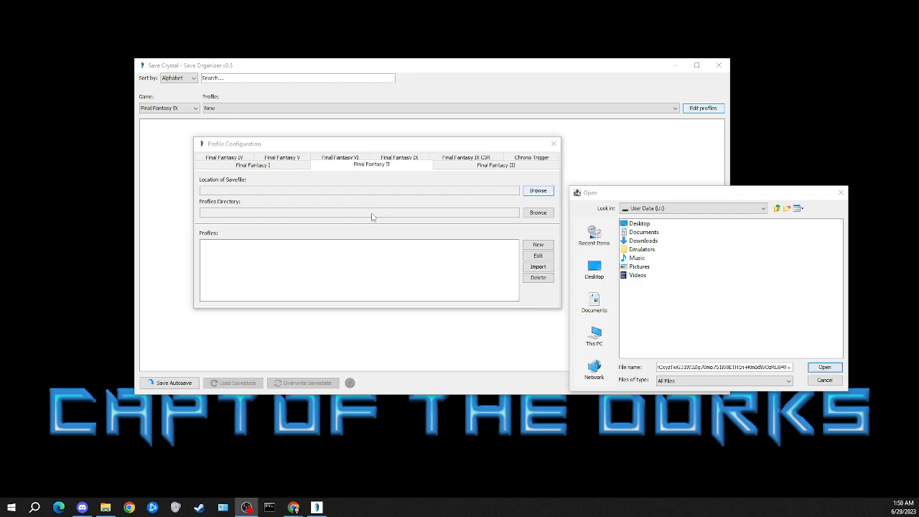
# Browse for the Final Fantasy II save file in Documents, My Games, FINAL FANTASY II PR, Steam, inside the account ID folder.
pyautogui.doubleClick(649, 233)
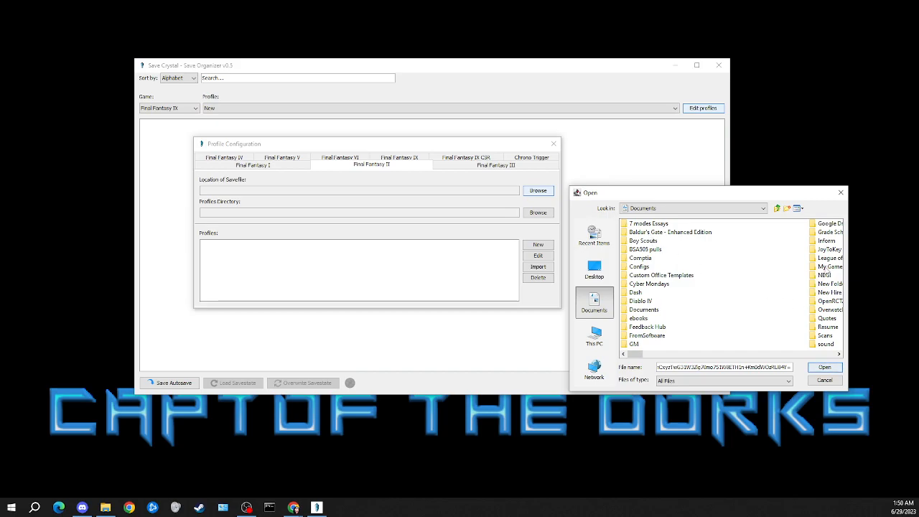
pyautogui.doubleClick(829, 266)
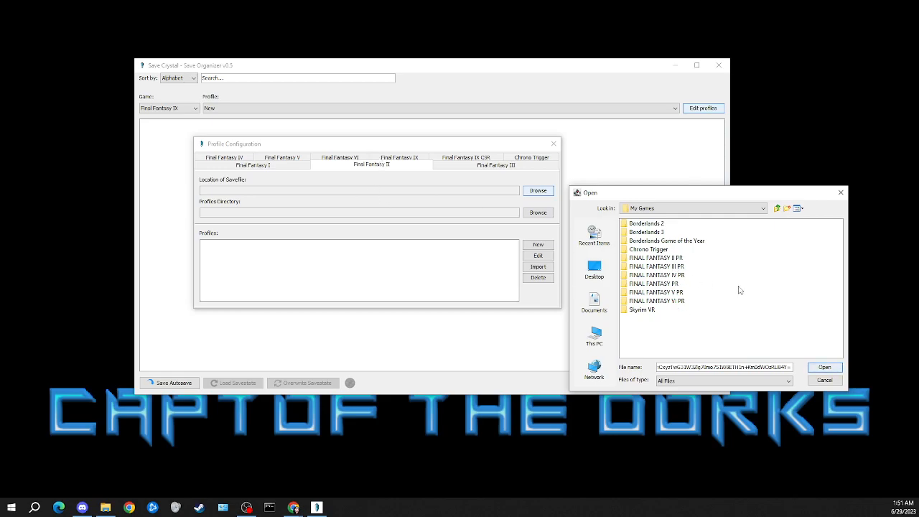
pyautogui.click(663, 258)
pyautogui.click(833, 368)
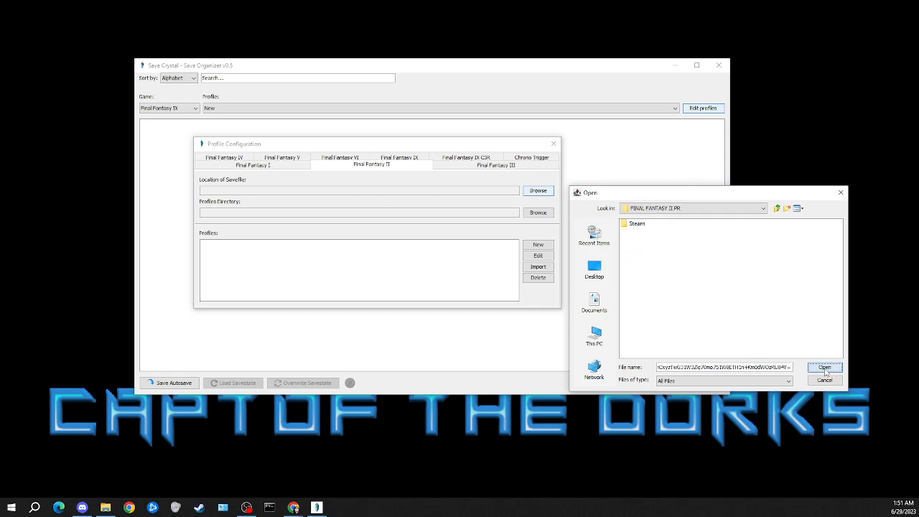
pyautogui.click(649, 225)
pyautogui.click(825, 369)
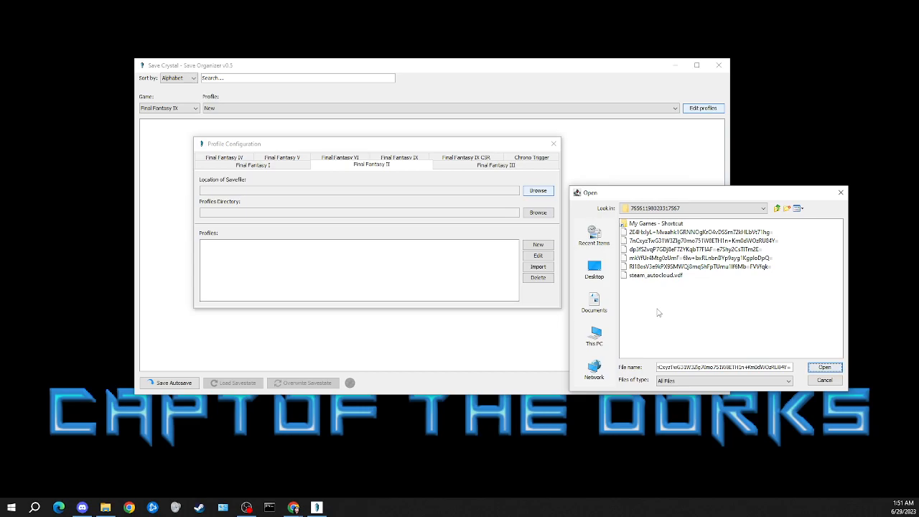
# Choose the save file starting with 7nCxyz as the savefile location and use its directory to store the profiles.
pyautogui.click(638, 267)
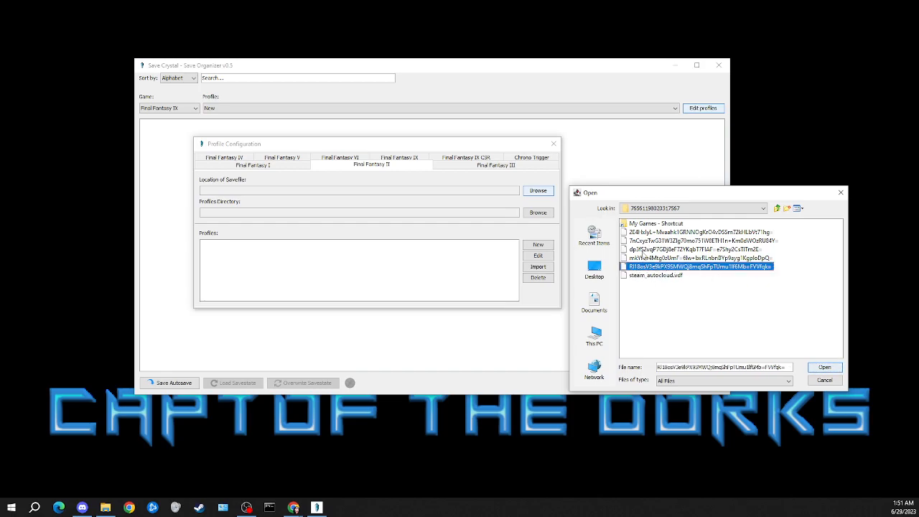
pyautogui.click(646, 241)
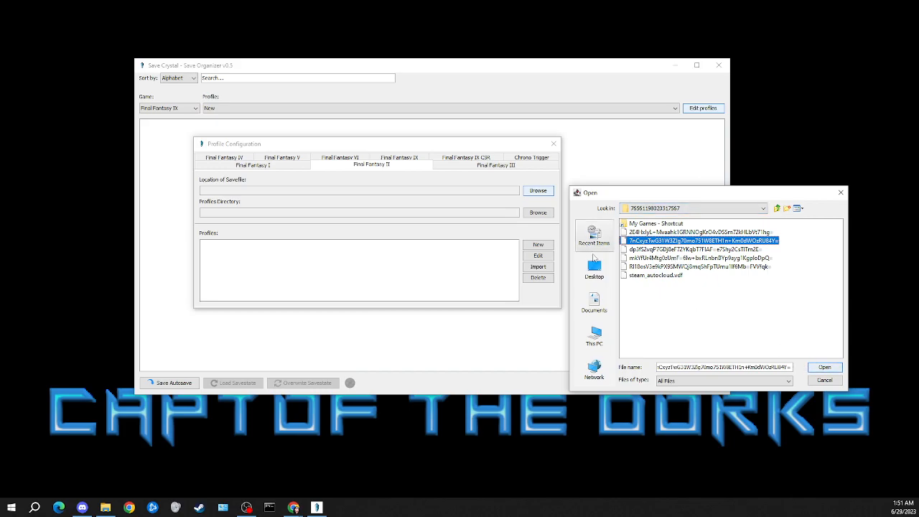
pyautogui.click(823, 367)
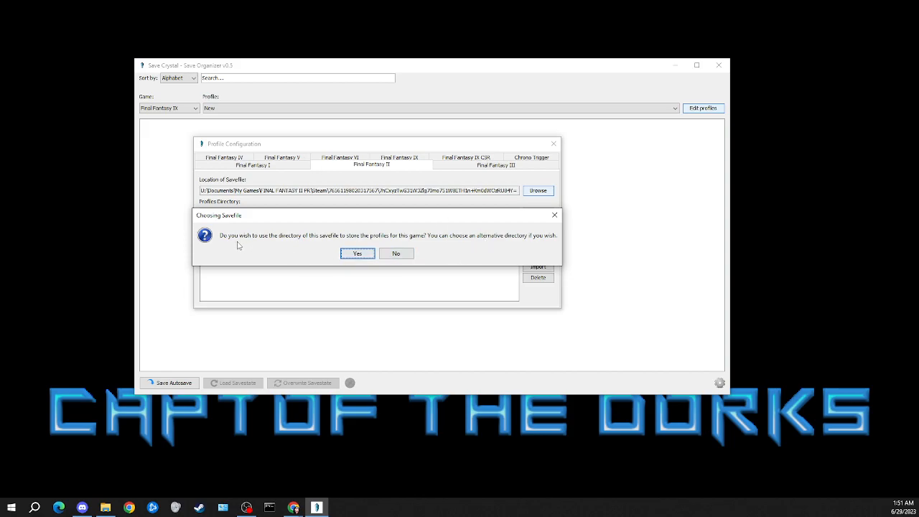
pyautogui.click(356, 256)
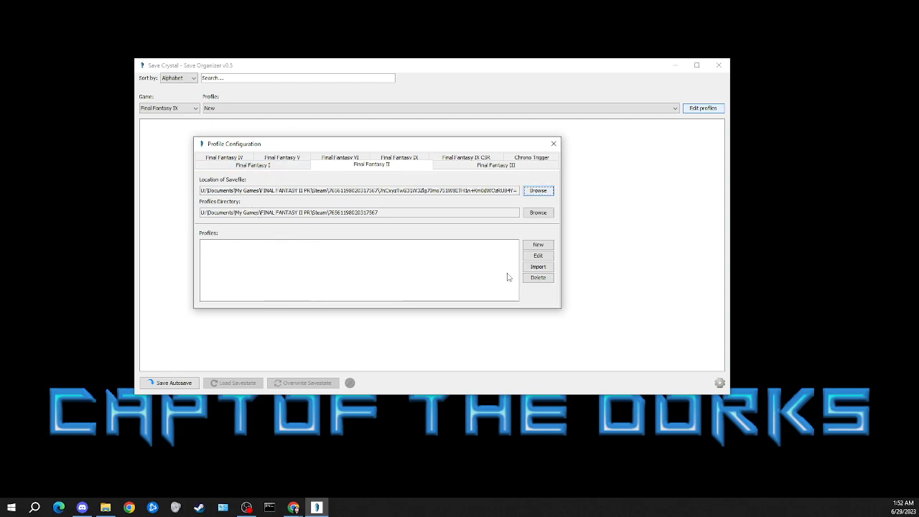
# Create a Final Fantasy II profile named Deln and close the profile configuration.
pyautogui.click(537, 244)
pyautogui.write('Deln')
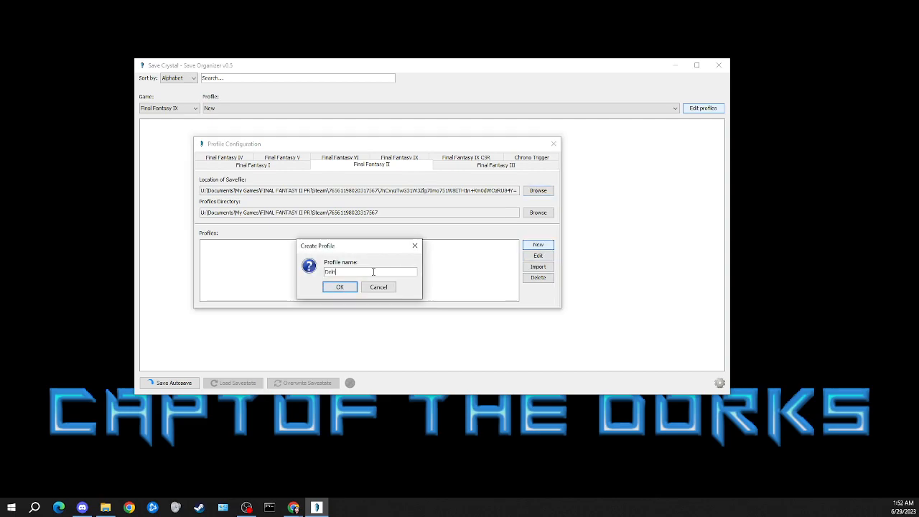
pyautogui.press('Return')
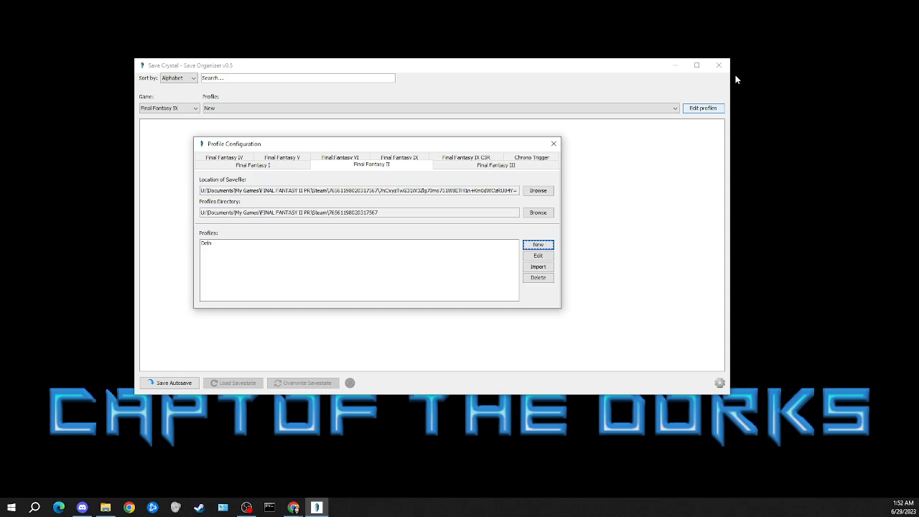
pyautogui.click(556, 146)
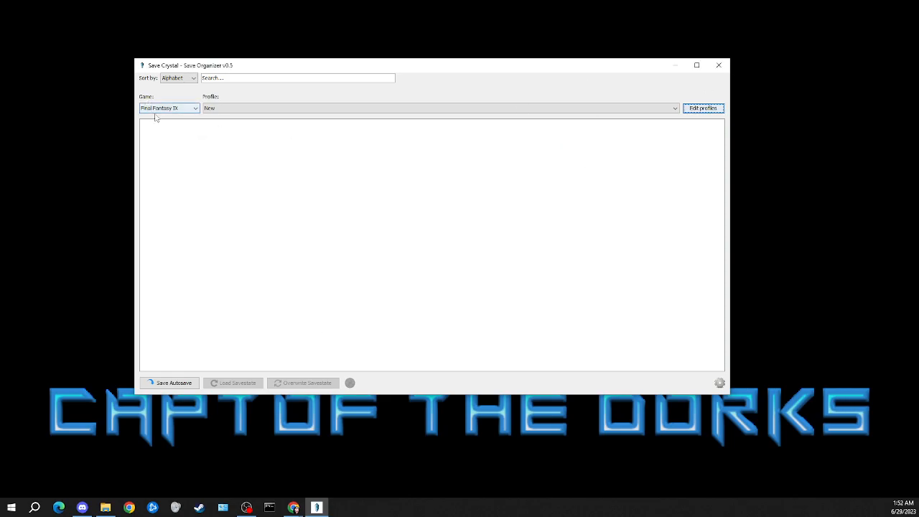
pyautogui.click(184, 79)
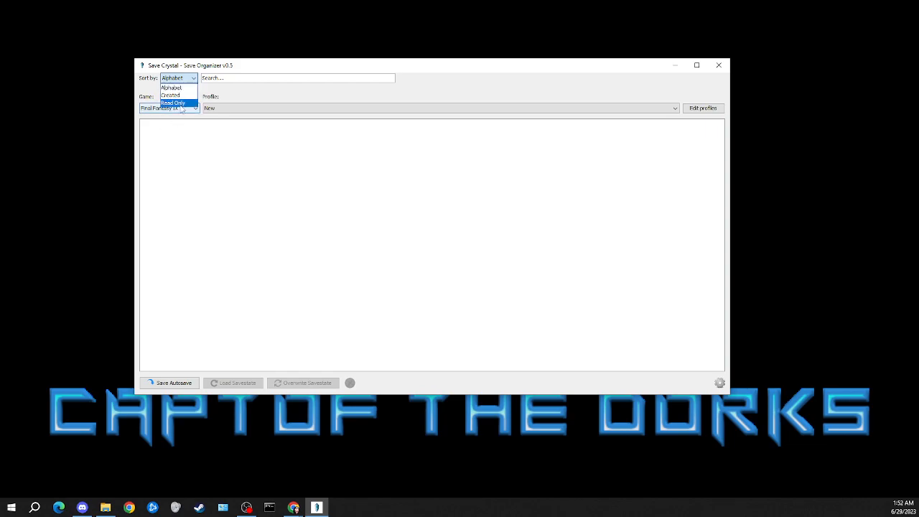
pyautogui.click(219, 91)
pyautogui.click(224, 79)
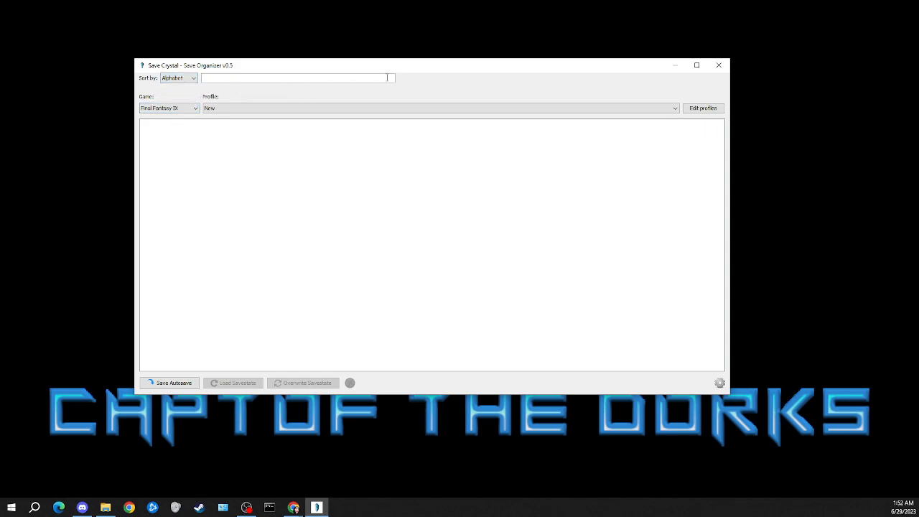
# Switch the game to Final Fantasy II and save its current autosave into the profile.
pyautogui.click(181, 107)
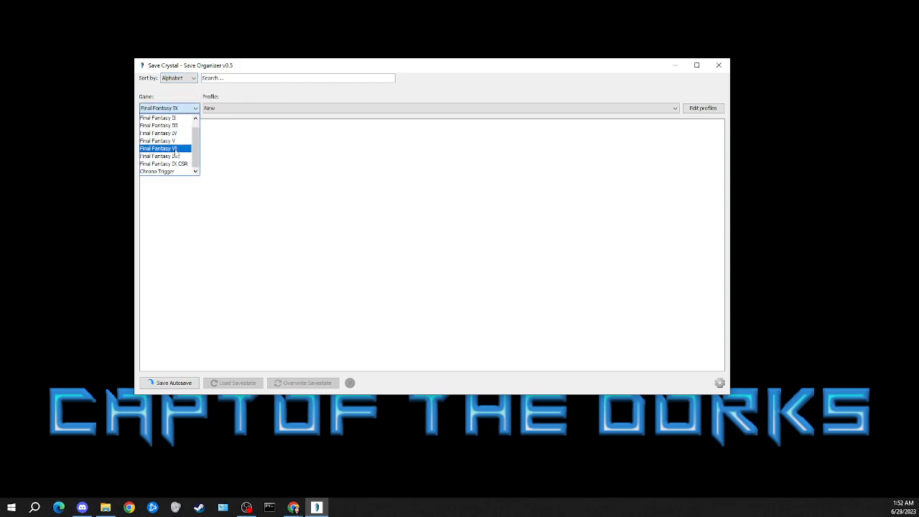
pyautogui.click(173, 118)
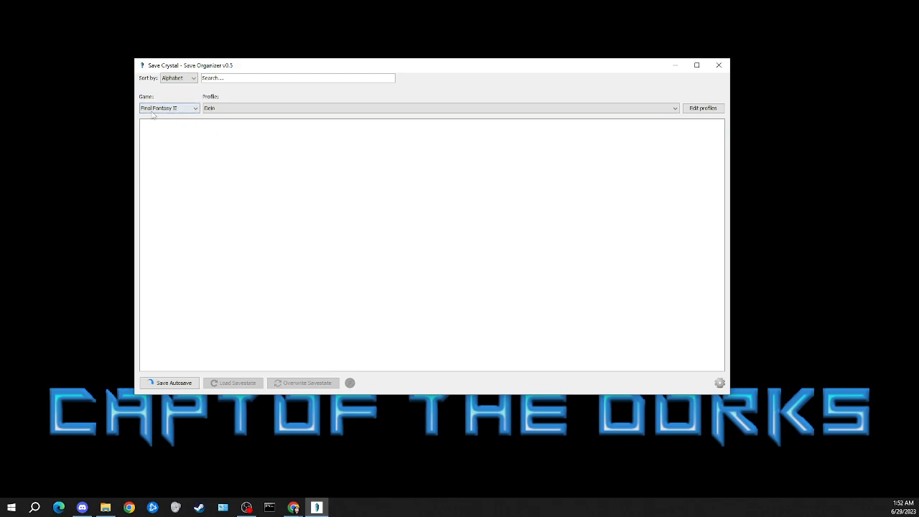
pyautogui.click(173, 385)
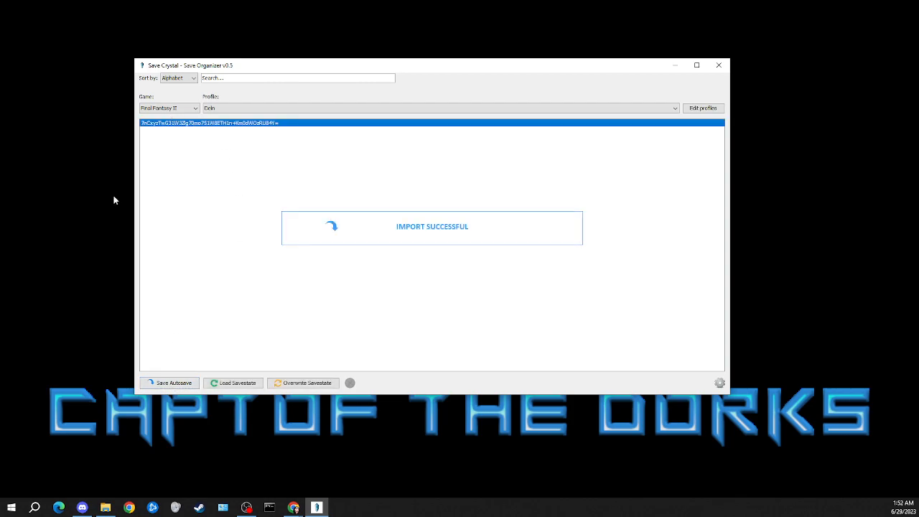
# Rename the imported save as Start.
pyautogui.click(173, 126)
pyautogui.rightClick(174, 125)
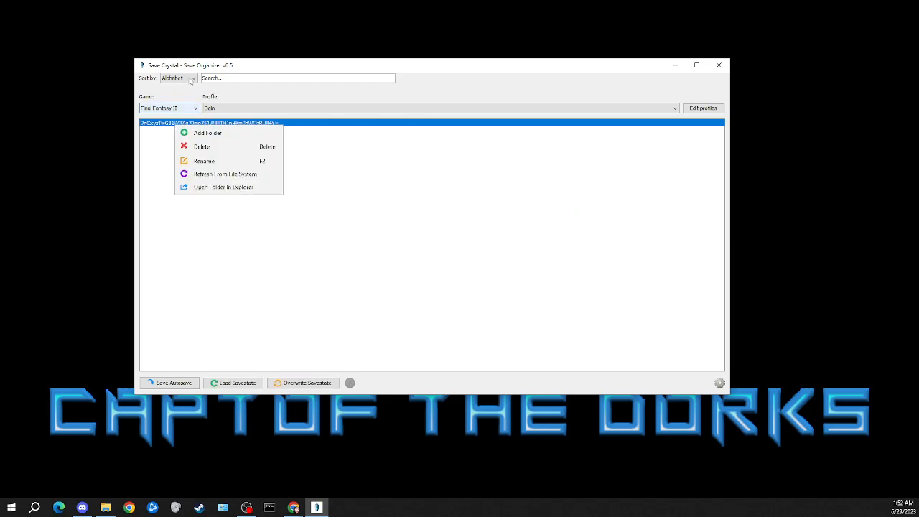
pyautogui.click(204, 161)
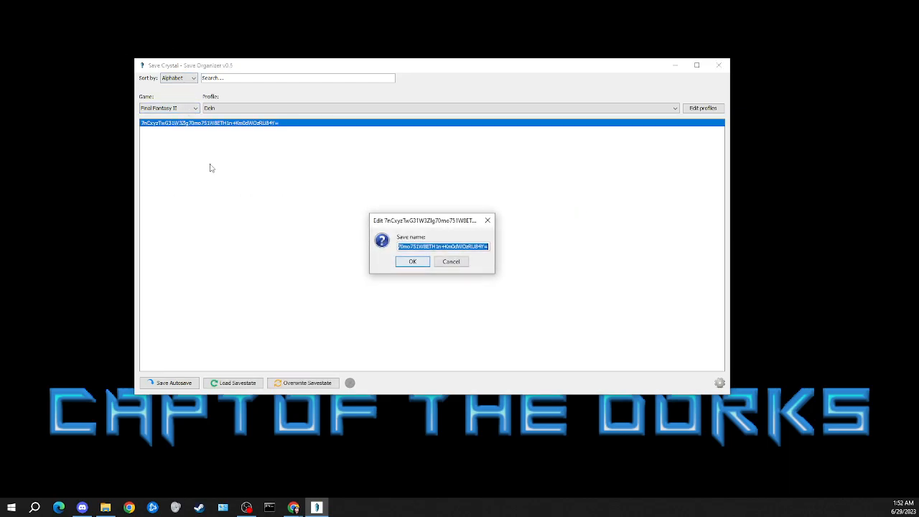
pyautogui.write('Start')
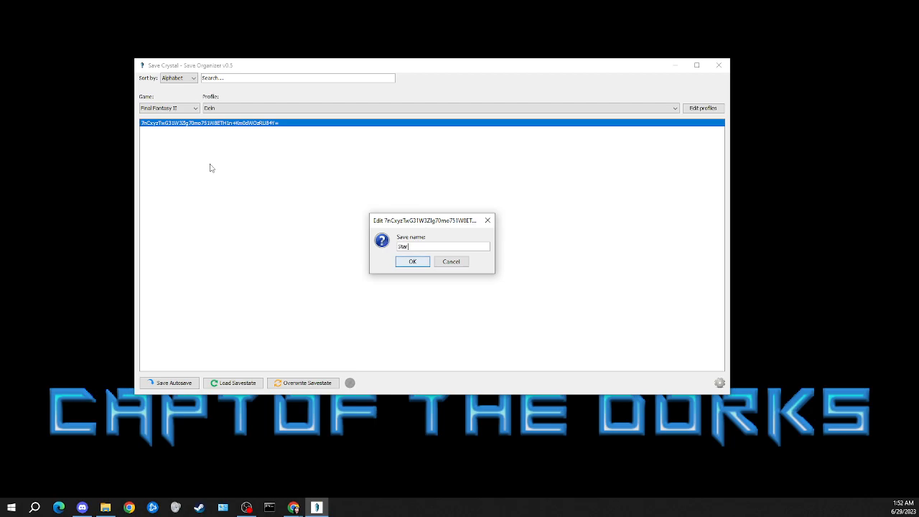
pyautogui.press('Return')
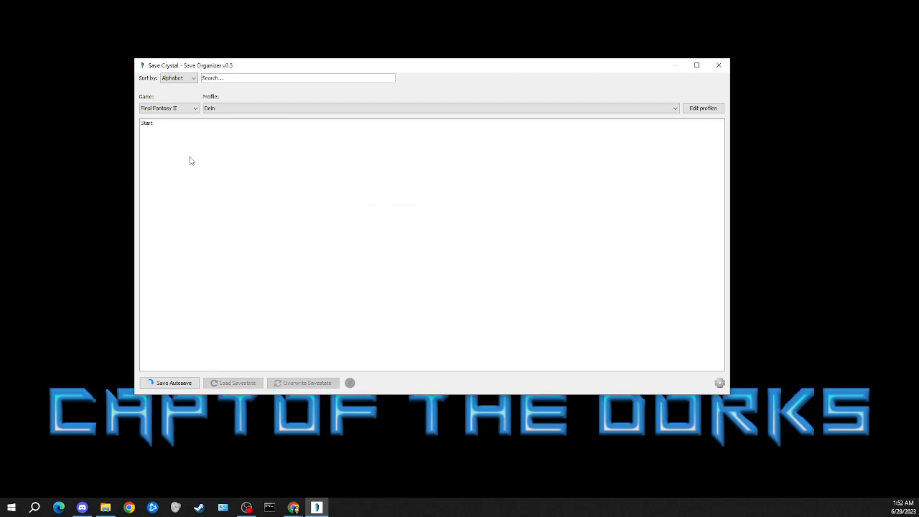
# Add a folder named Route1 to the save list.
pyautogui.rightClick(195, 158)
pyautogui.click(248, 169)
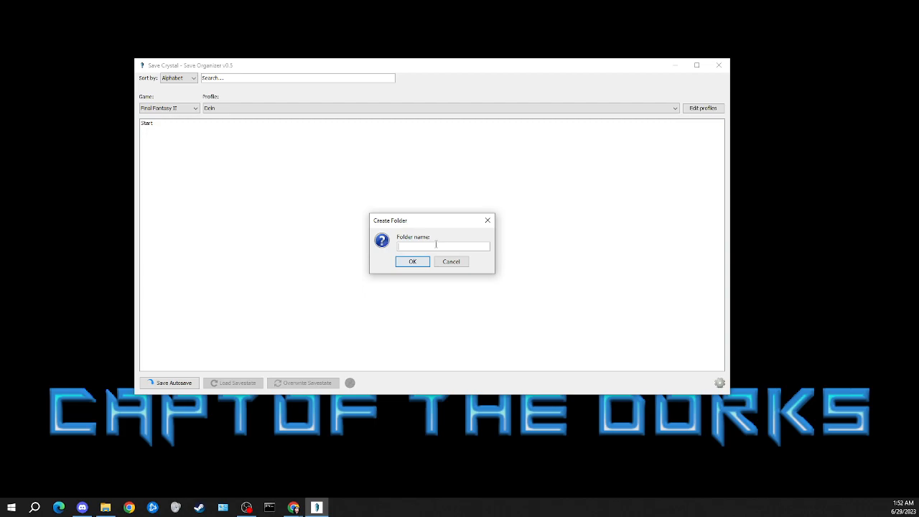
pyautogui.write('Route1')
pyautogui.press('Return')
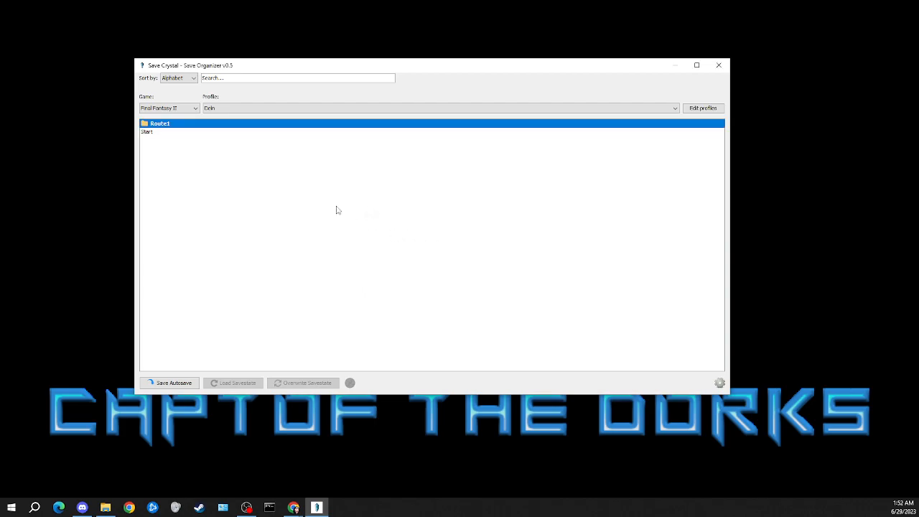
# Move the Start save into the Route1 folder.
pyautogui.click(215, 134)
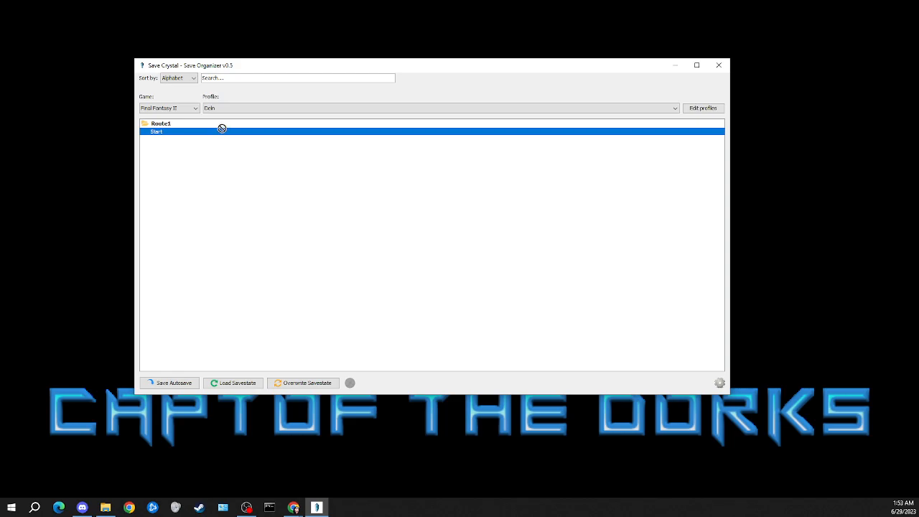
pyautogui.click(178, 147)
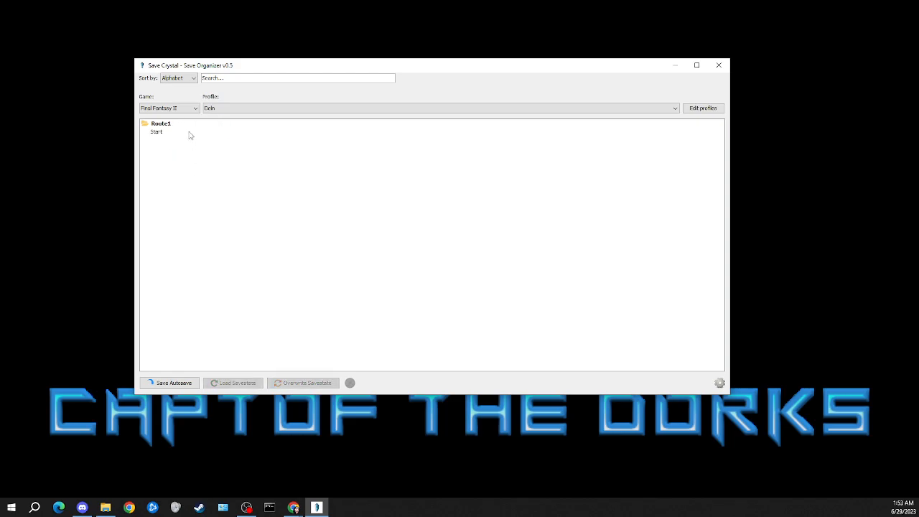
pyautogui.click(189, 133)
# Add a second folder named Route at the top level of the save list.
pyautogui.click(161, 153)
pyautogui.rightClick(178, 159)
pyautogui.click(232, 168)
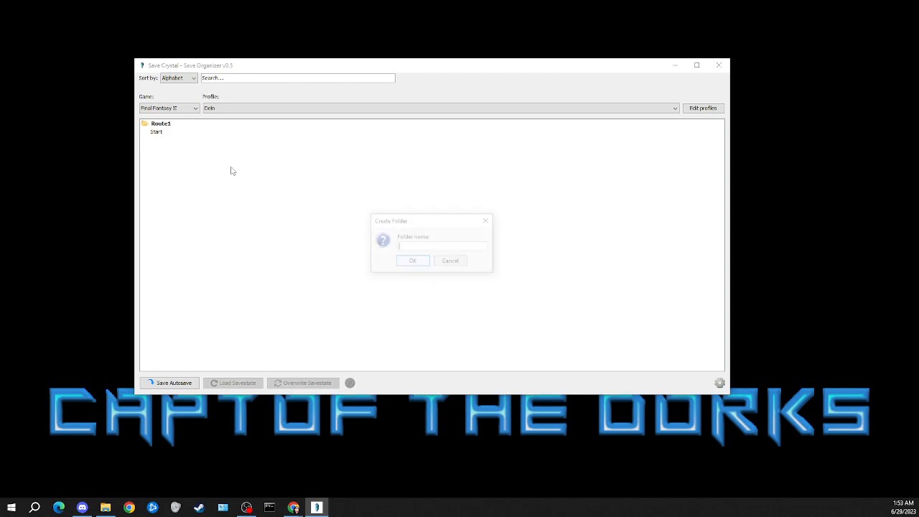
pyautogui.write('Route')
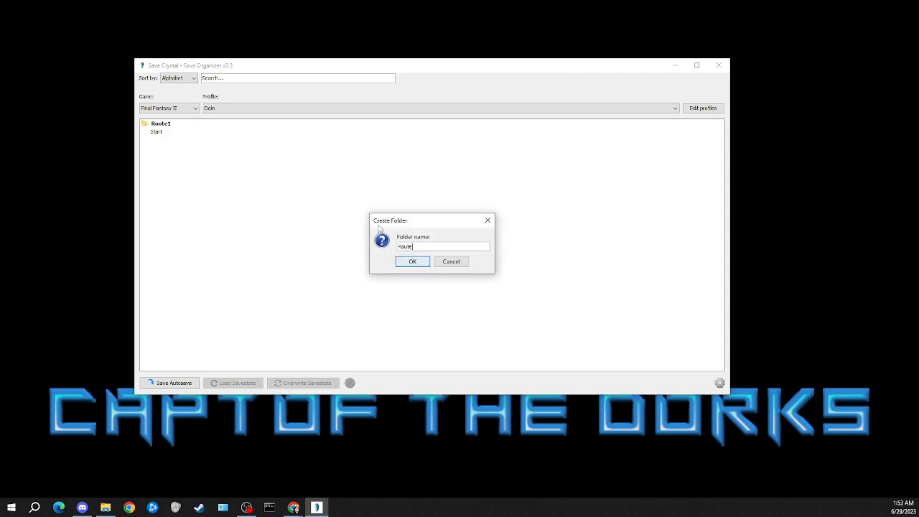
pyautogui.press('Return')
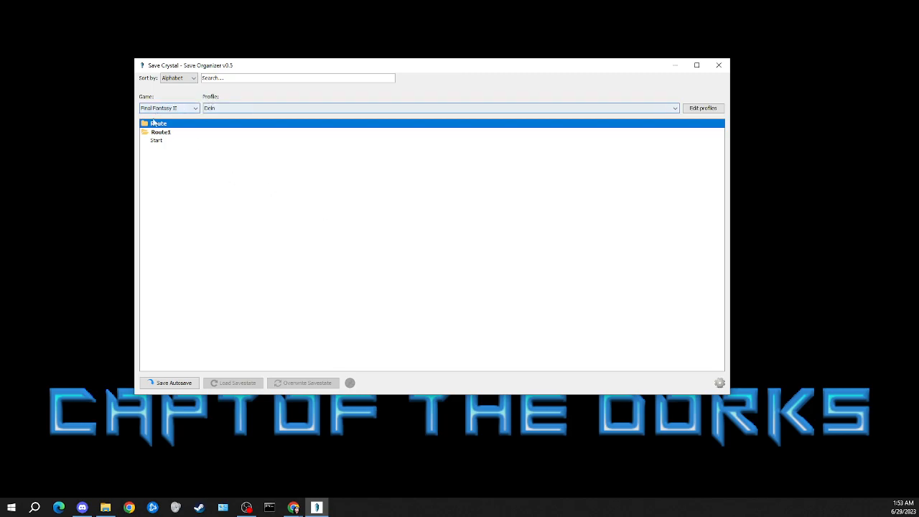
# Rename the Route folder as Route2.
pyautogui.rightClick(158, 125)
pyautogui.click(188, 162)
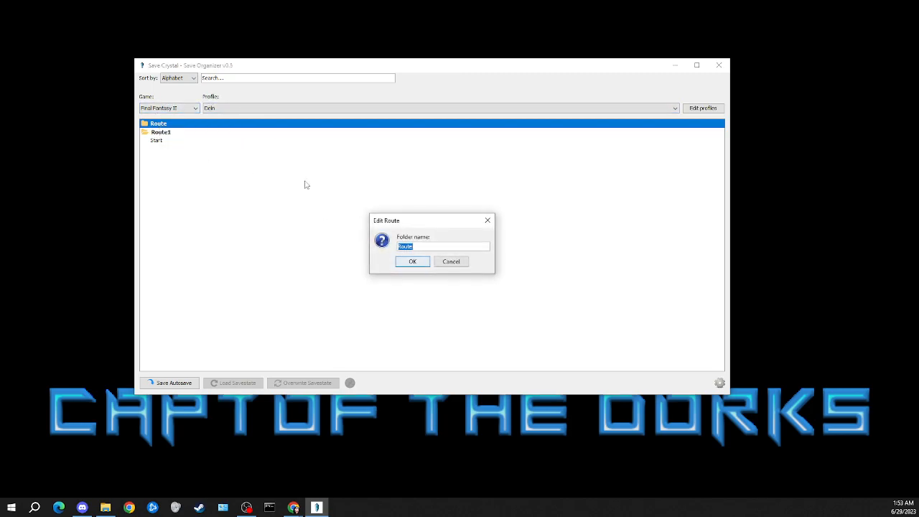
pyautogui.press('End')
pyautogui.write('2')
pyautogui.click(427, 265)
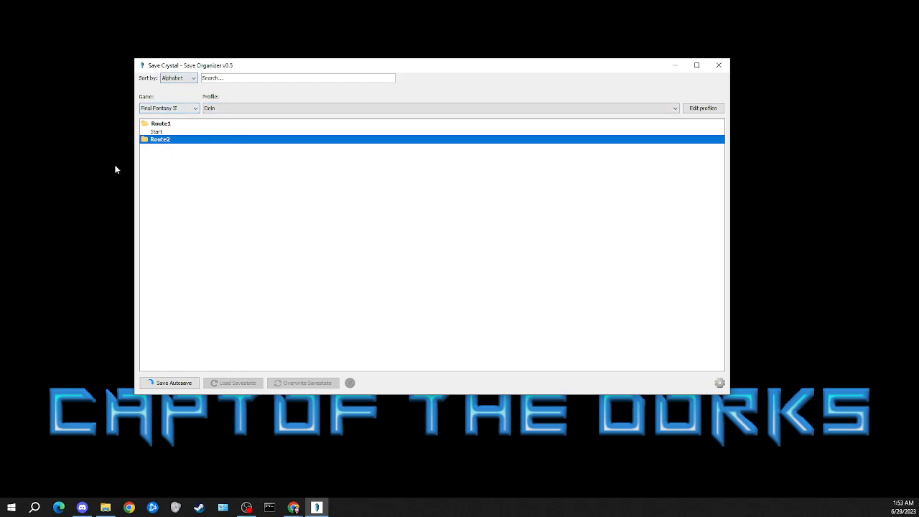
# Rename the Start save inside the Route1 folder as "01. Start".
pyautogui.click(168, 132)
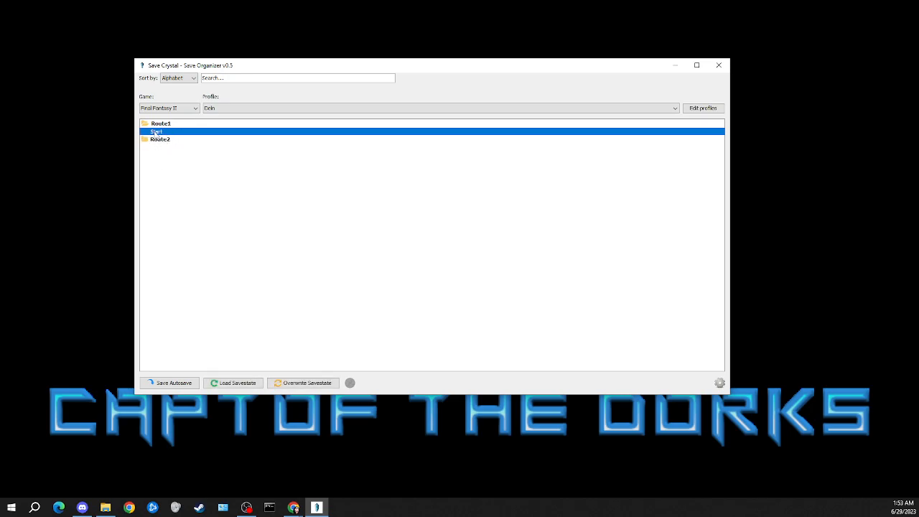
pyautogui.rightClick(162, 134)
pyautogui.click(185, 166)
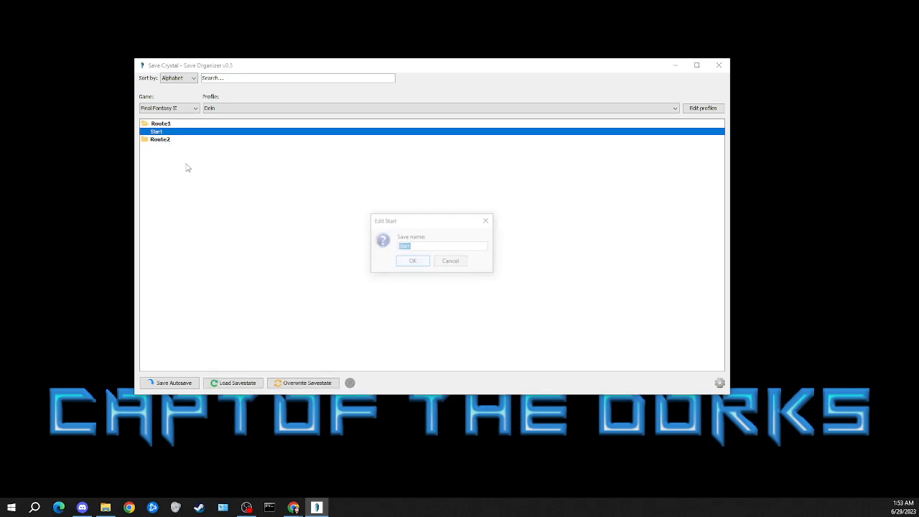
pyautogui.click(399, 246)
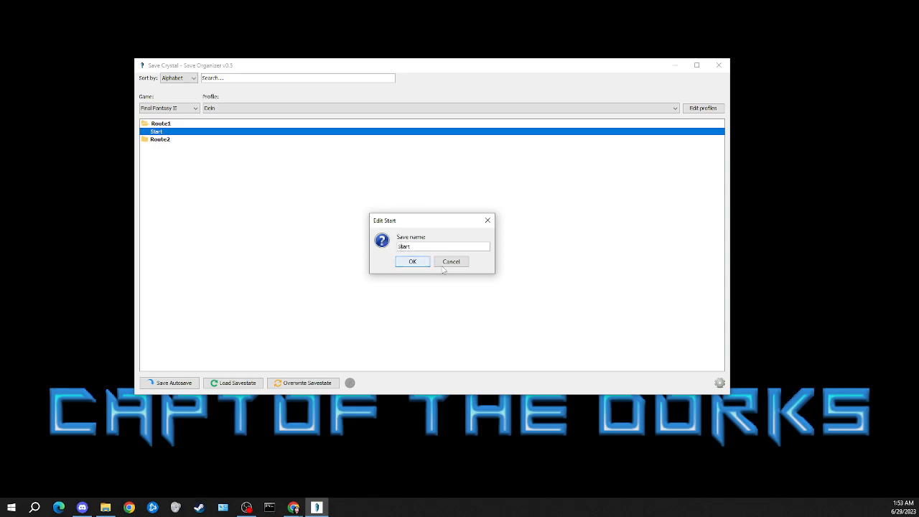
pyautogui.write('1.')
pyautogui.press('Home')
pyautogui.write('0')
pyautogui.click(411, 261)
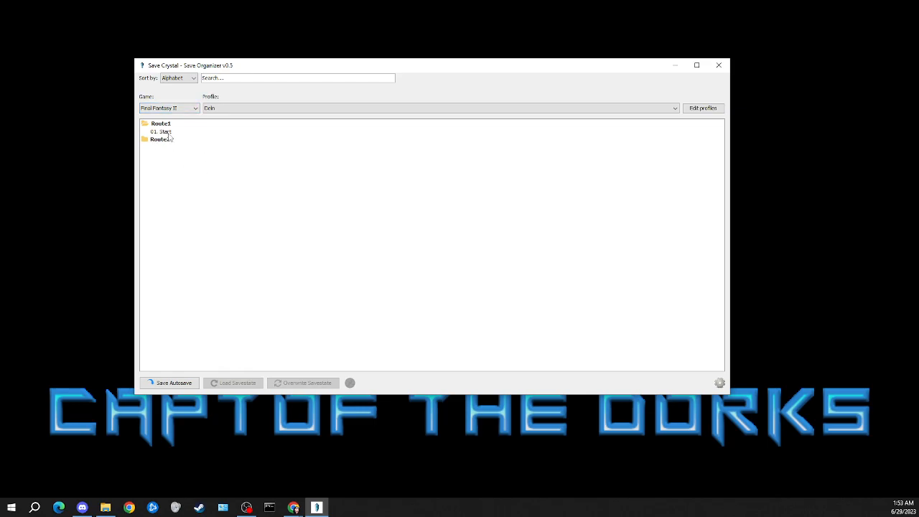
# Save the current autosave again as a new entry outside the Route1 and Route2 folders.
pyautogui.click(168, 133)
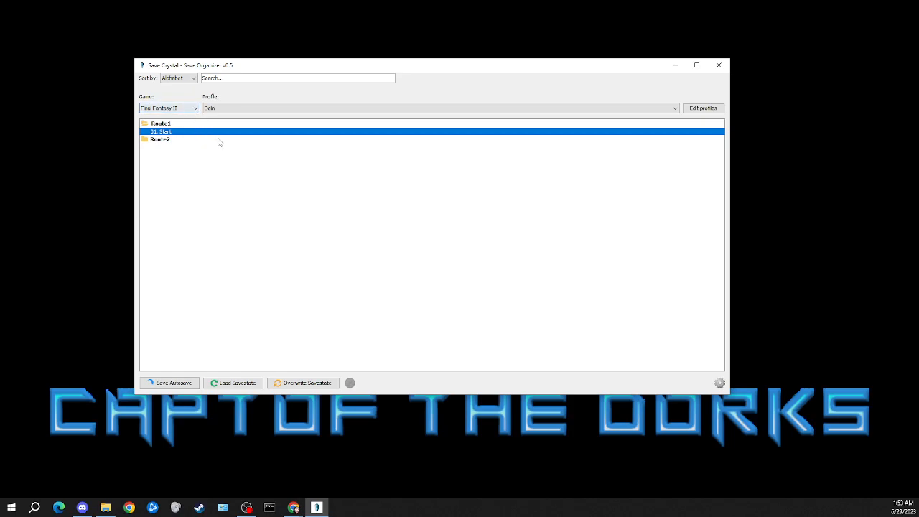
pyautogui.click(175, 142)
pyautogui.click(175, 142)
pyautogui.rightClick(179, 177)
pyautogui.click(173, 369)
pyautogui.click(178, 387)
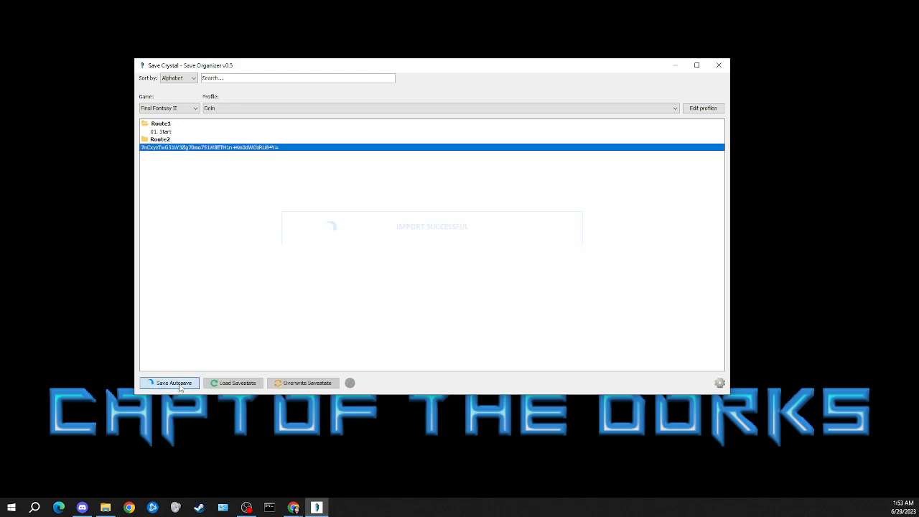
# Rename the newly imported save below the Route2 folder as "03. Lamia".
pyautogui.rightClick(186, 148)
pyautogui.click(214, 183)
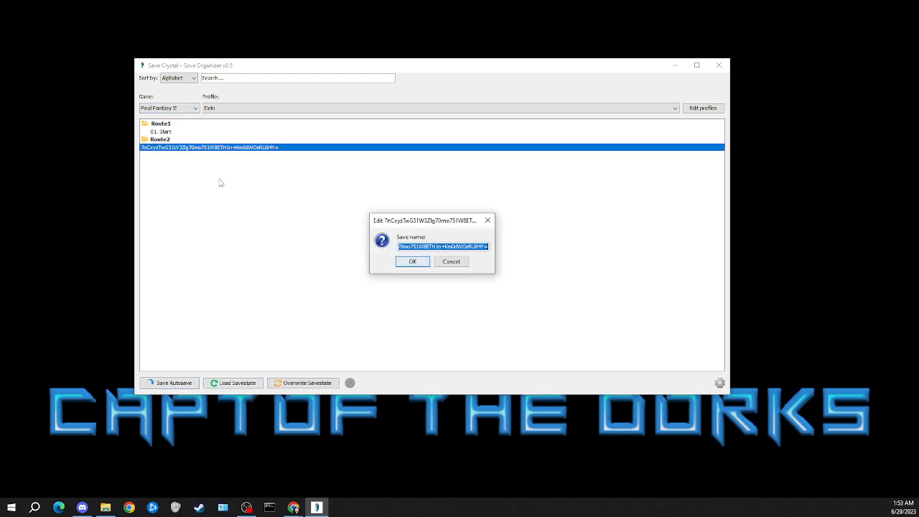
pyautogui.write('0')
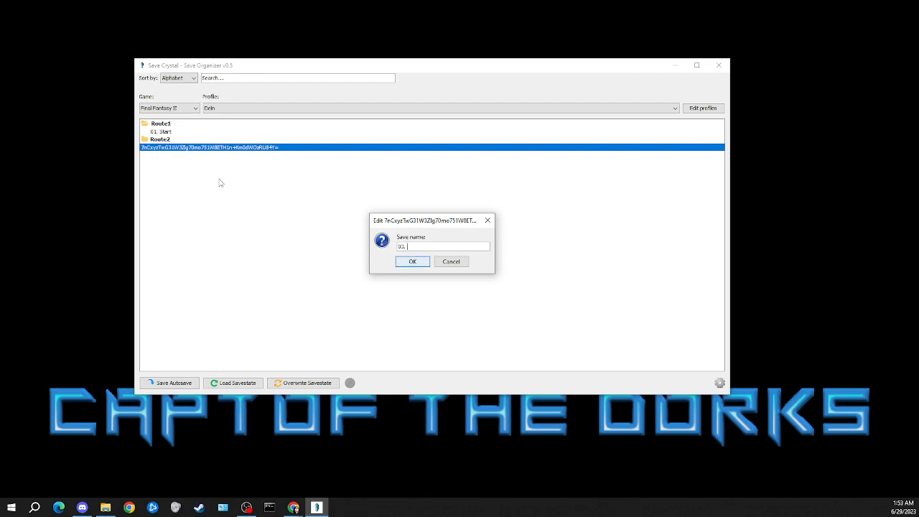
pyautogui.write('3. Lama')
pyautogui.press('Return')
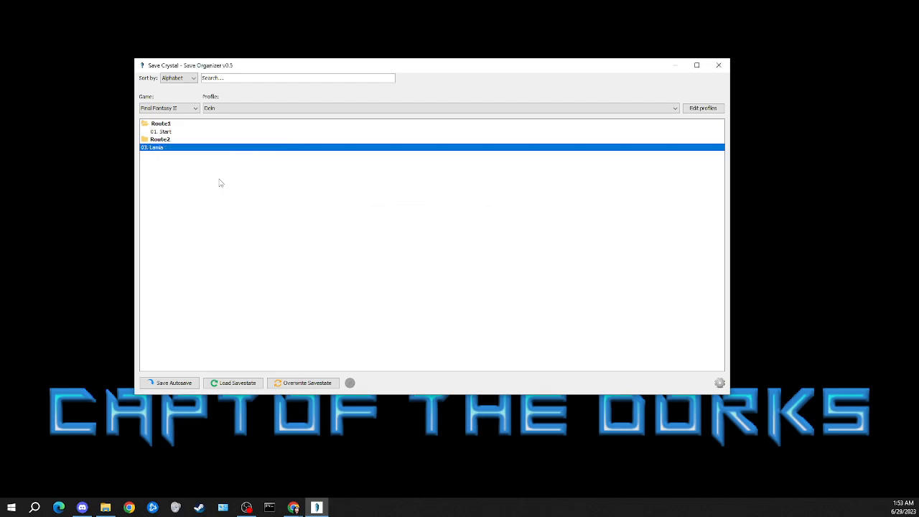
# Move the "03. Lamia" save into the Route1 folder.
pyautogui.click(217, 166)
pyautogui.click(158, 148)
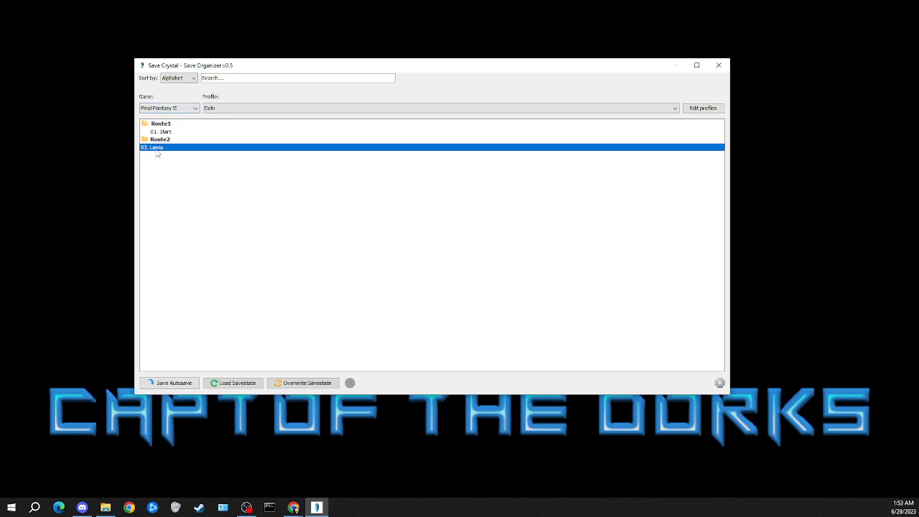
pyautogui.moveTo(157, 150); pyautogui.dragTo(171, 123)
pyautogui.click(151, 199)
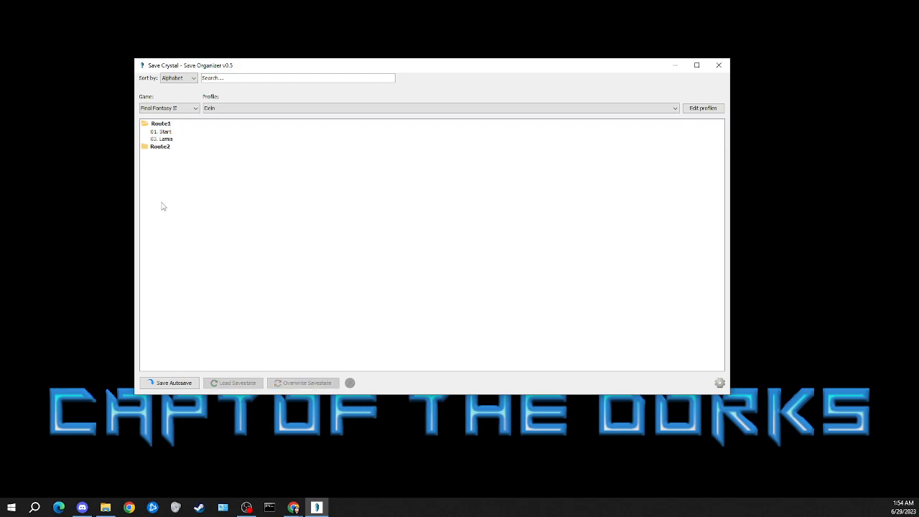
# Load the "03. Lamia" savestate and overwrite it with the current autosave.
pyautogui.click(167, 138)
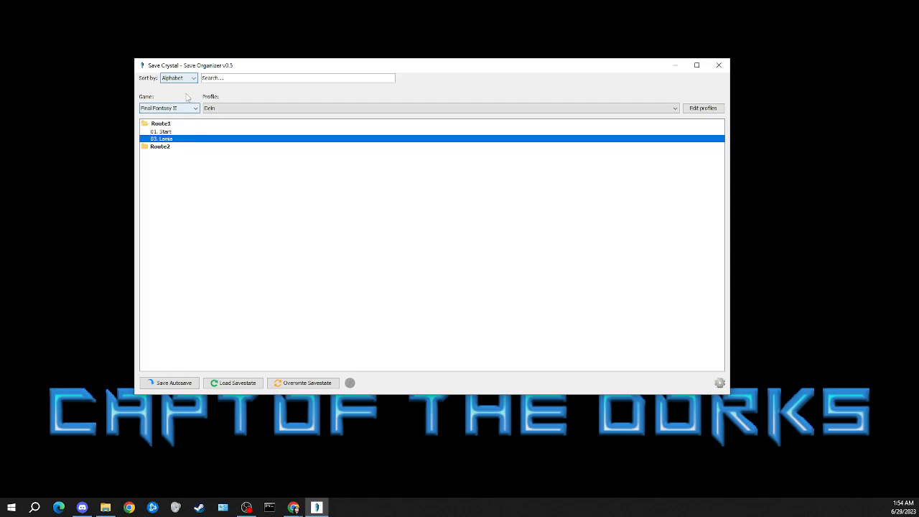
pyautogui.click(237, 385)
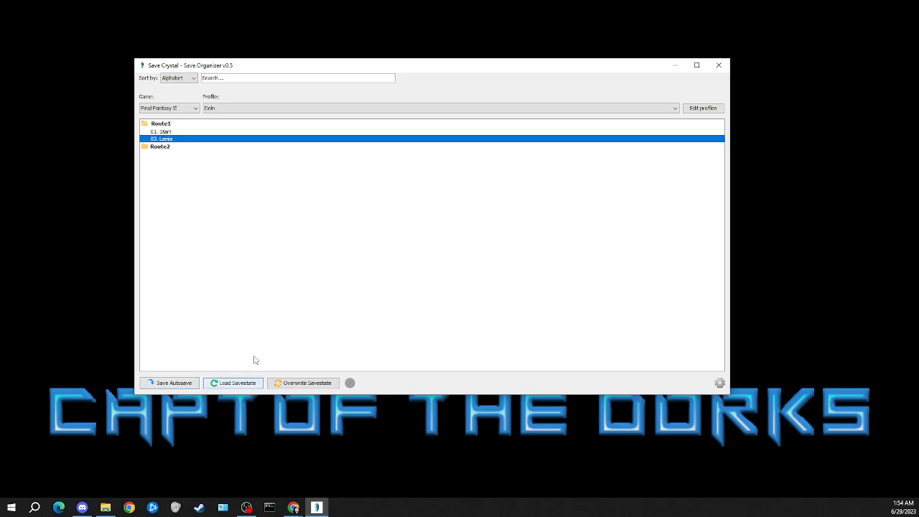
pyautogui.click(287, 385)
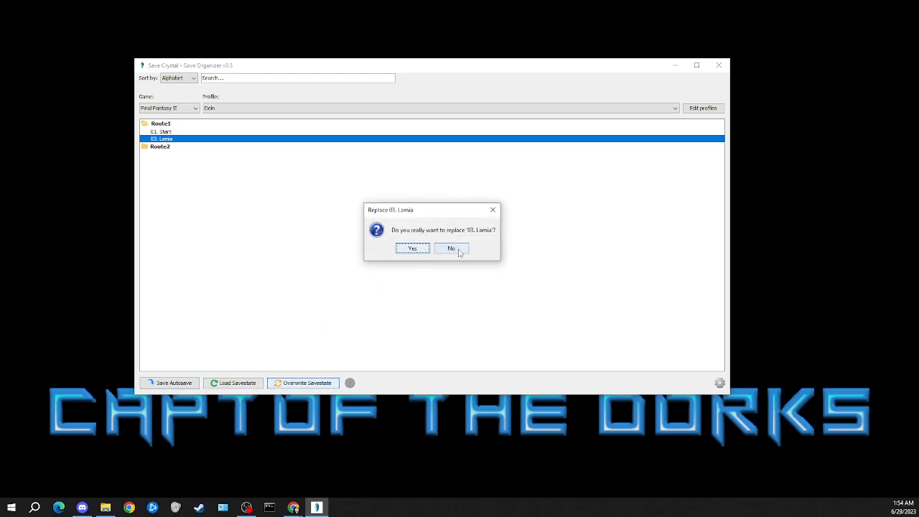
pyautogui.click(413, 249)
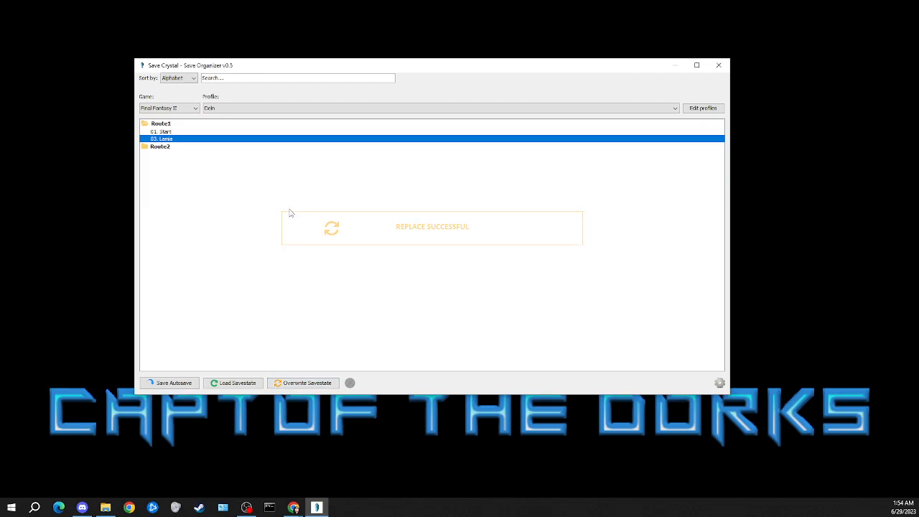
# Load the "03. Lamia" savestate once more, followed by the "01. Start" savestate.
pyautogui.click(250, 385)
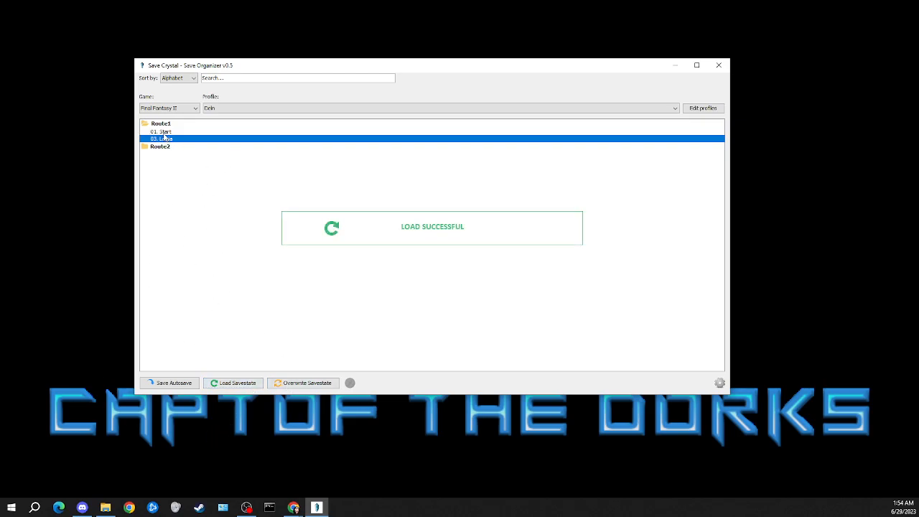
pyautogui.click(164, 133)
pyautogui.click(247, 383)
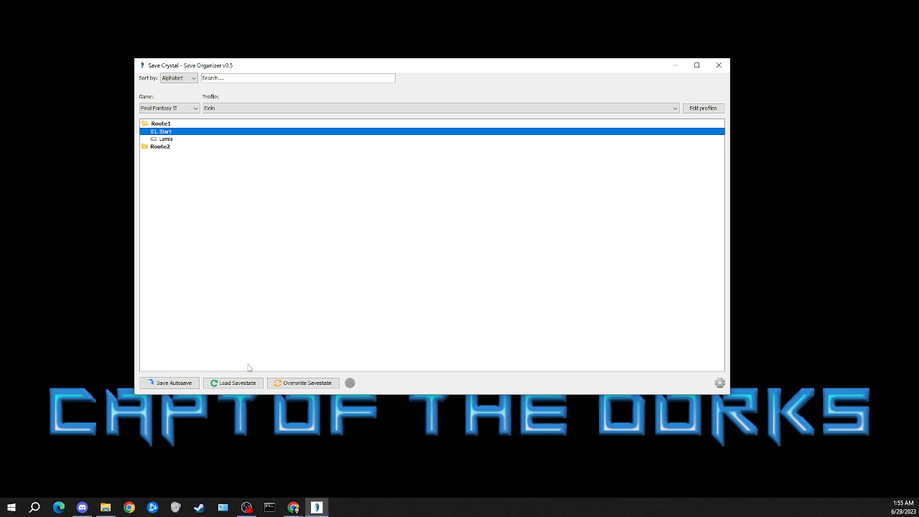
# Switch the game to Chrono Trigger and examine the savefile and profile locations for Chrono Trigger and Final Fantasy IX CSR.
pyautogui.click(192, 109)
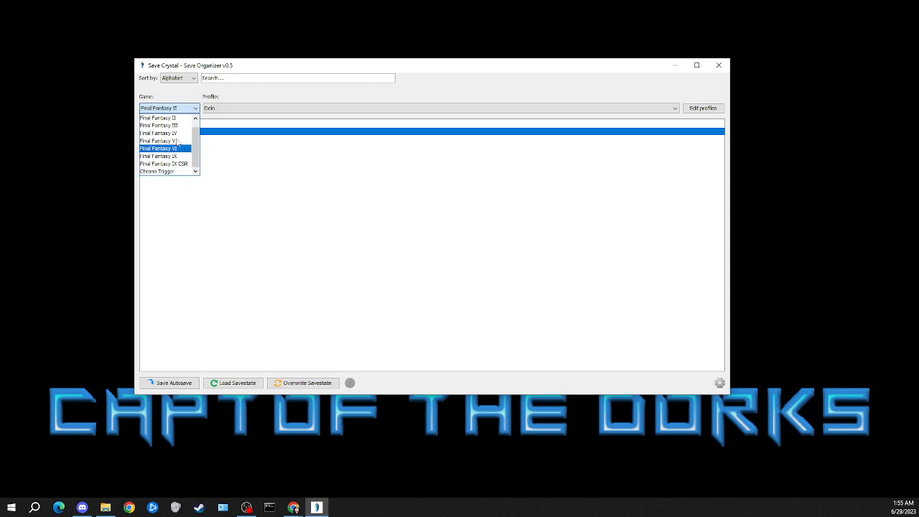
pyautogui.click(166, 172)
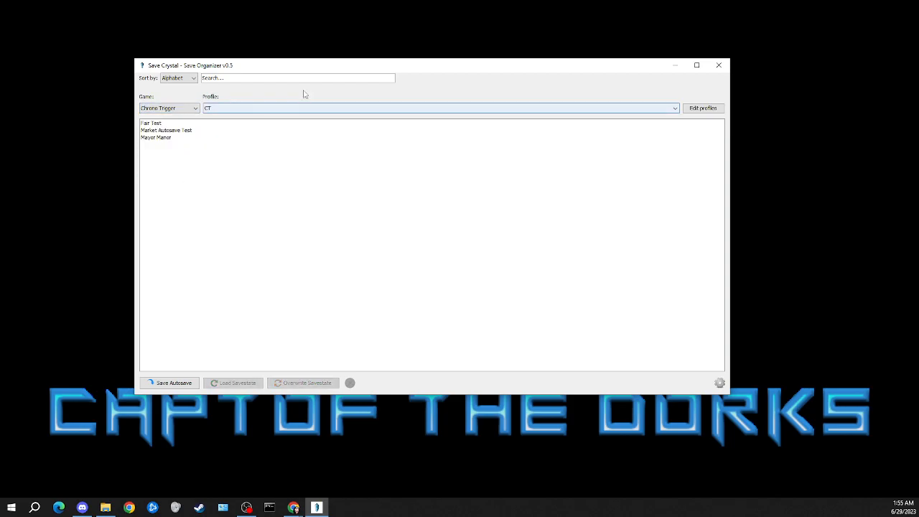
pyautogui.click(698, 110)
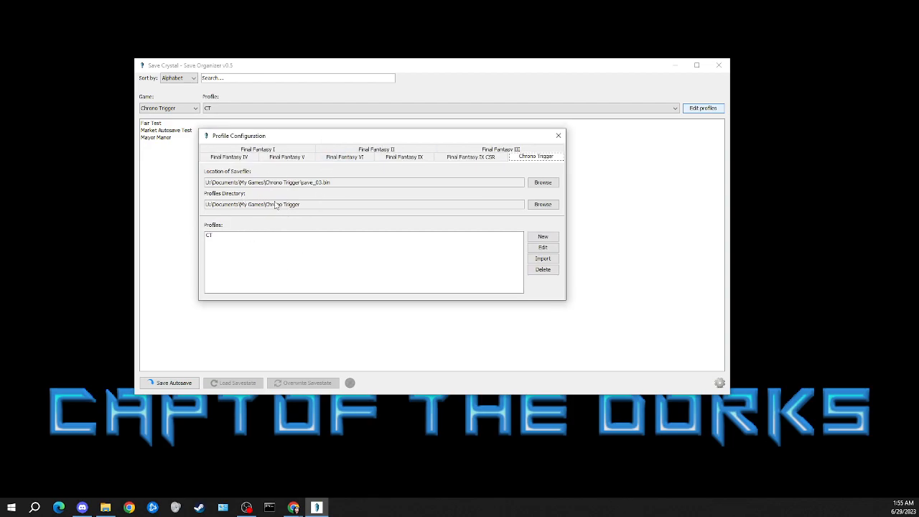
pyautogui.click(471, 160)
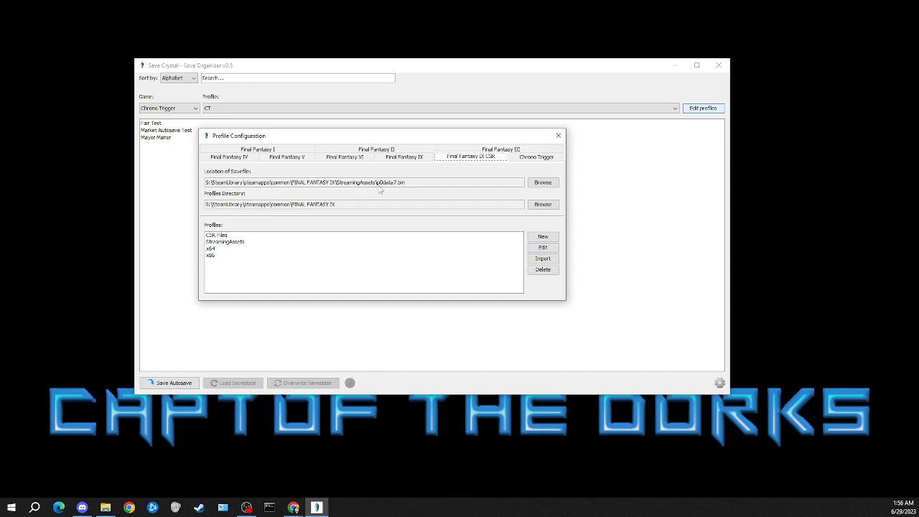
pyautogui.click(557, 136)
# Switch the game to Final Fantasy IX CSR and load the Proper File savestate from the CSR Files profile.
pyautogui.click(188, 108)
pyautogui.click(178, 165)
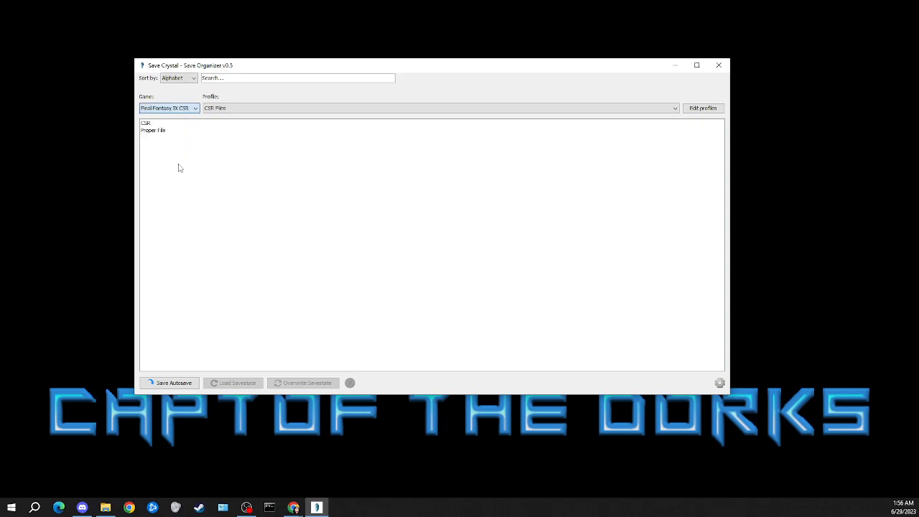
pyautogui.click(165, 124)
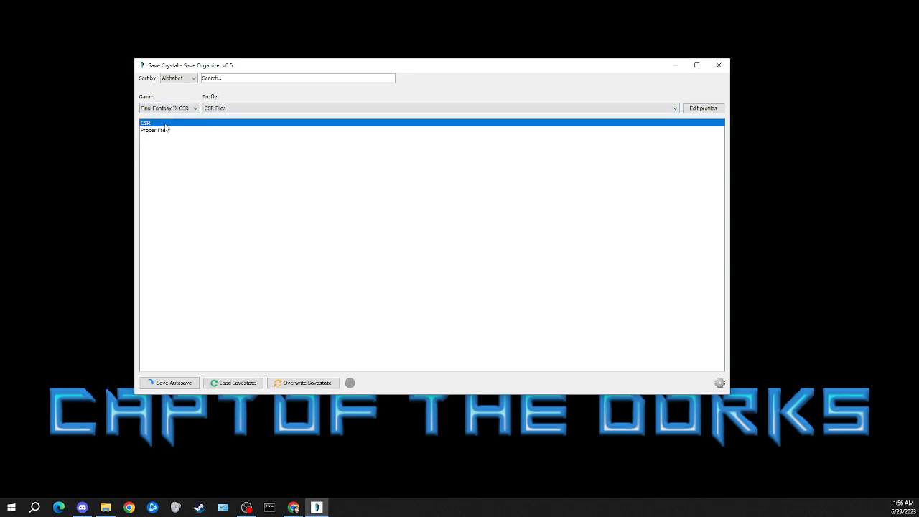
pyautogui.click(165, 131)
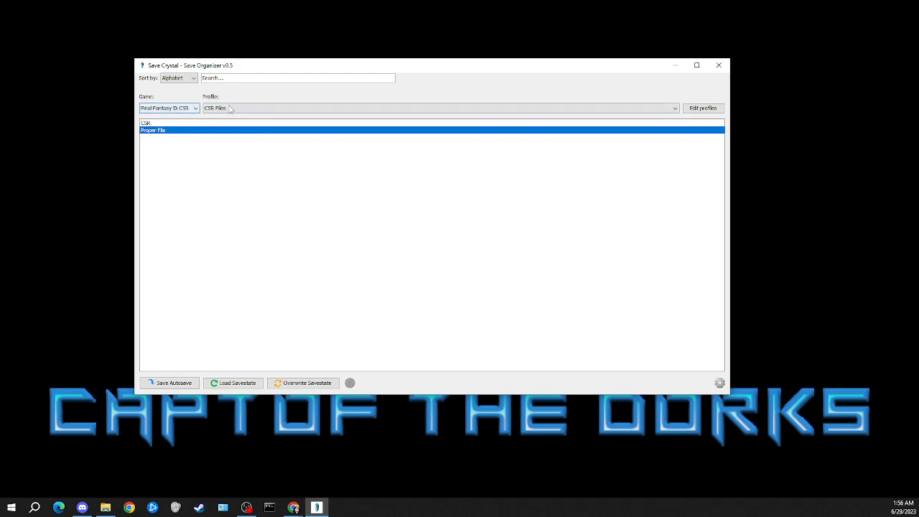
pyautogui.click(148, 123)
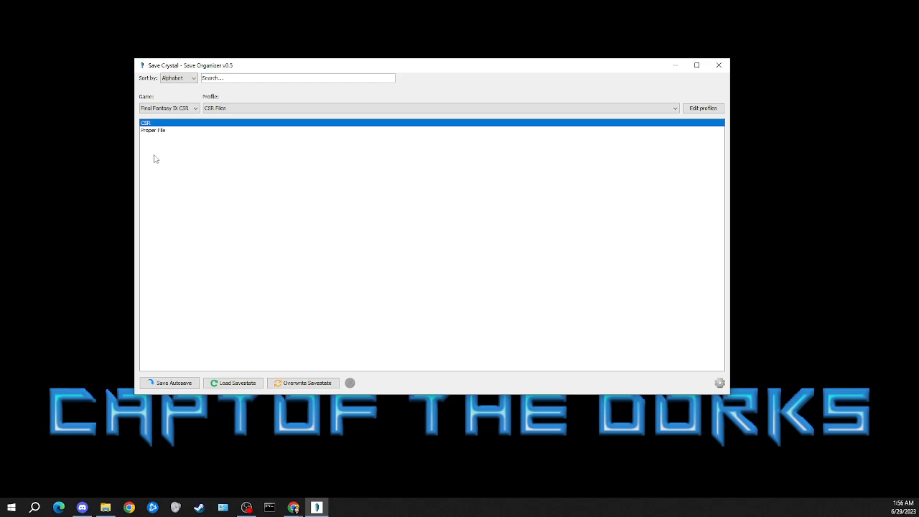
pyautogui.click(159, 131)
pyautogui.click(239, 384)
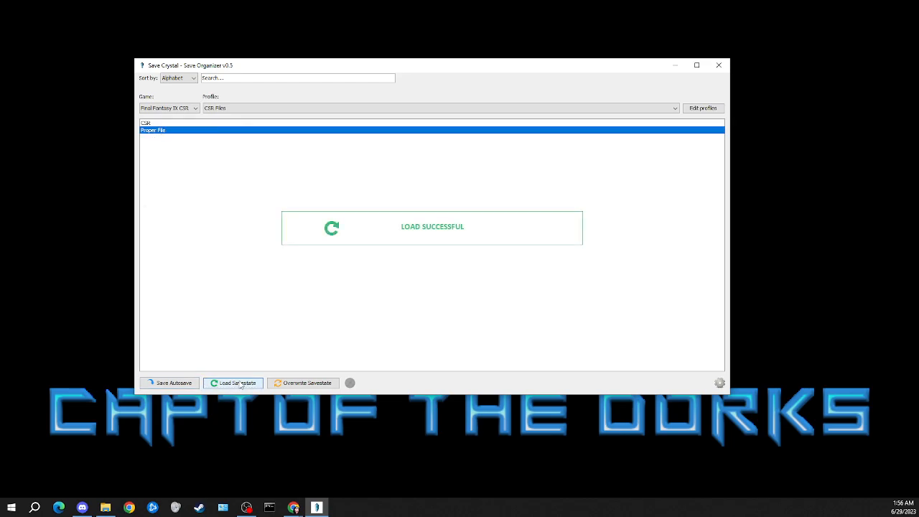
pyautogui.click(198, 124)
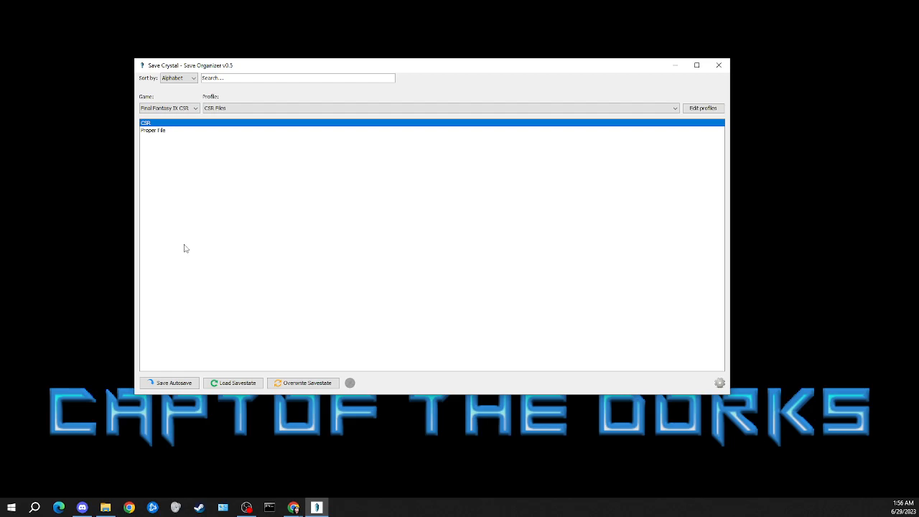
pyautogui.click(170, 132)
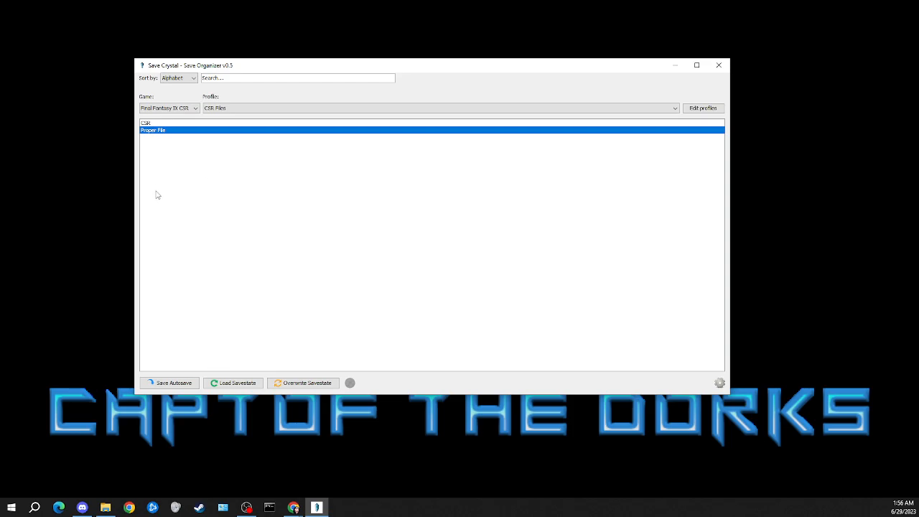
pyautogui.click(149, 123)
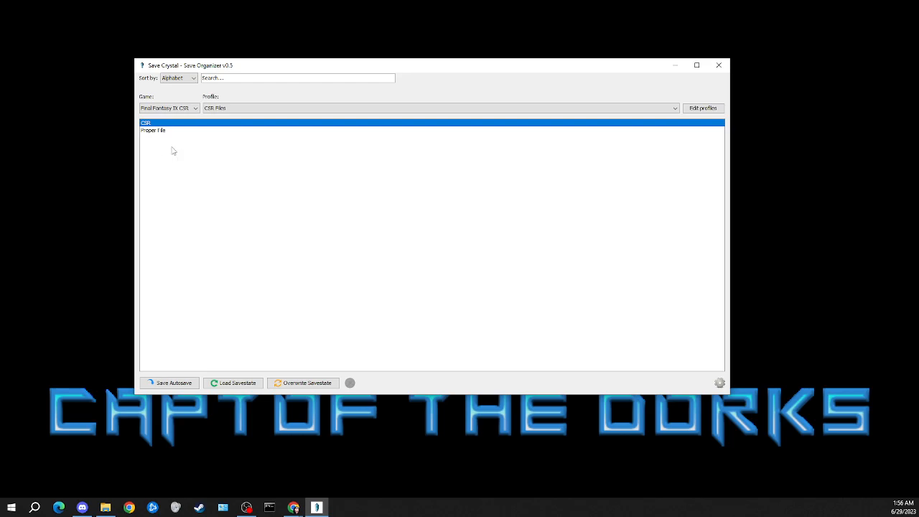
# Switch the game to Final Fantasy IX and select the Sherriffaic Route profile.
pyautogui.click(153, 108)
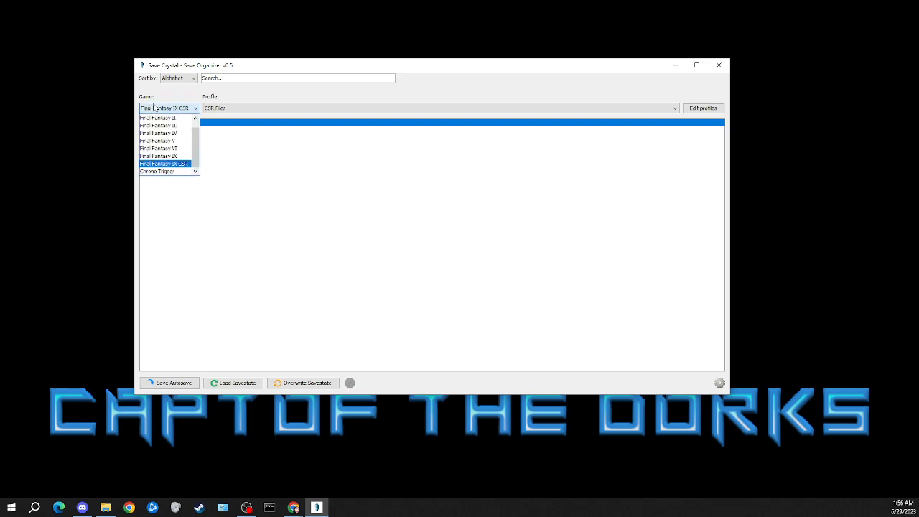
pyautogui.click(173, 156)
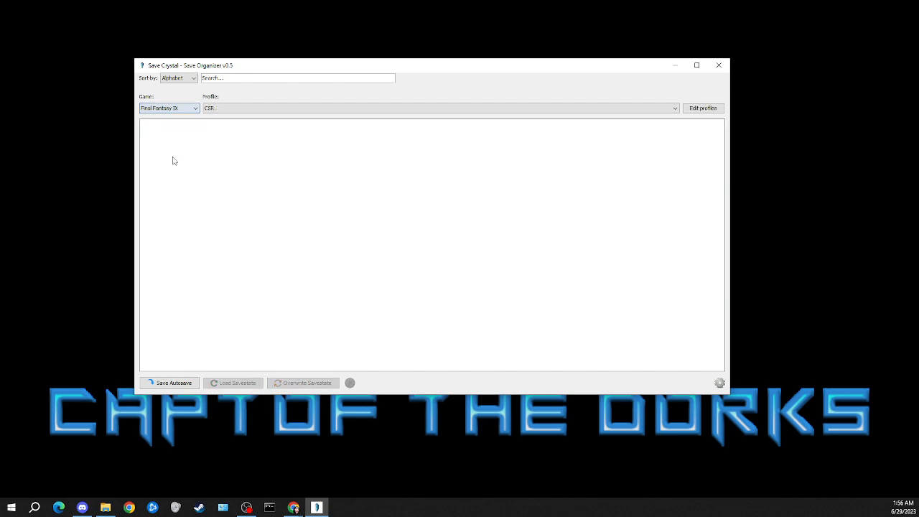
pyautogui.click(217, 109)
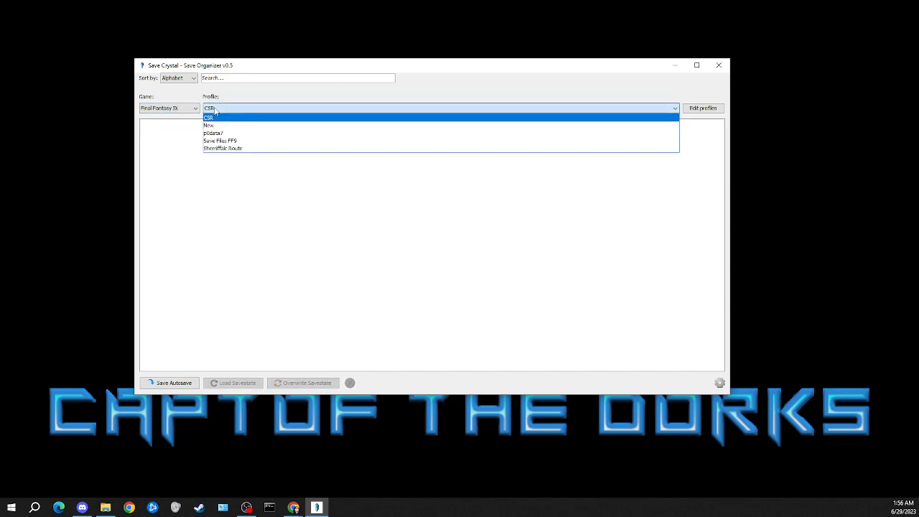
pyautogui.click(243, 148)
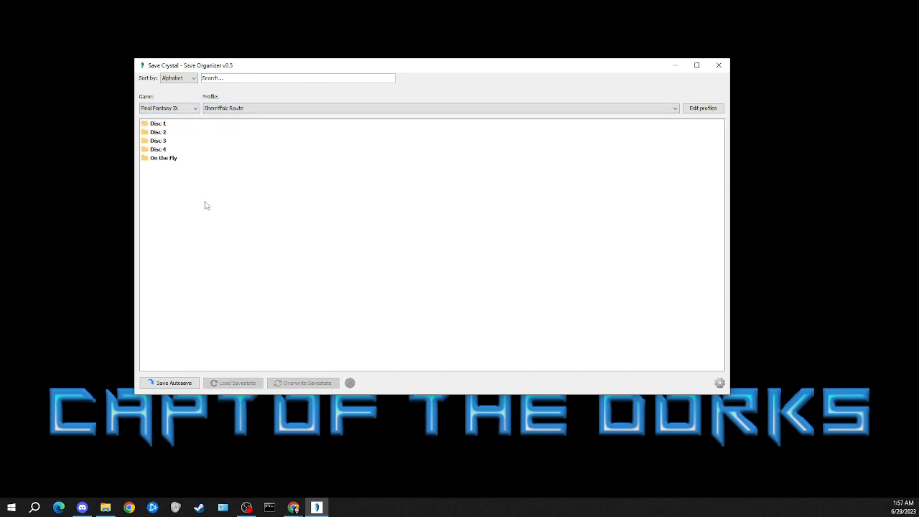
# Expand the Disc 1 folder and move the Disc 2 folder into its "5. Burmecia" subfolder.
pyautogui.doubleClick(164, 125)
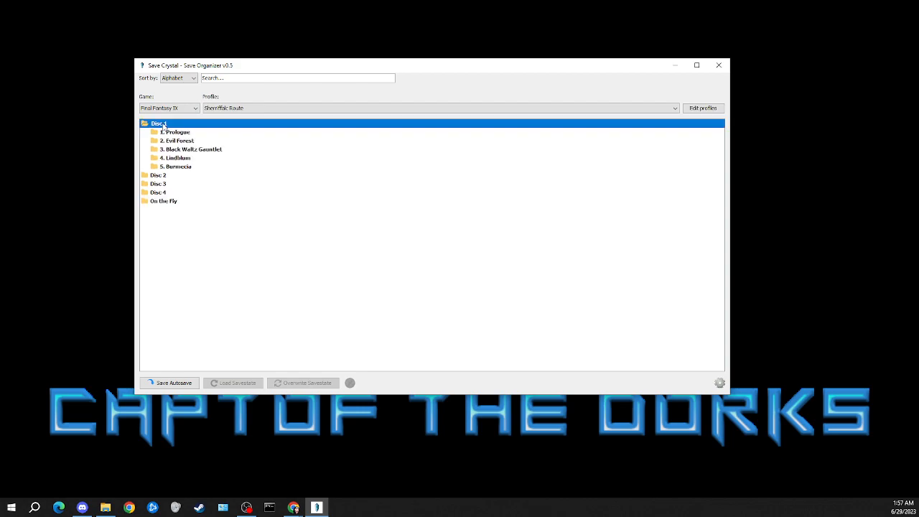
pyautogui.click(164, 183)
pyautogui.moveTo(166, 177); pyautogui.dragTo(167, 170)
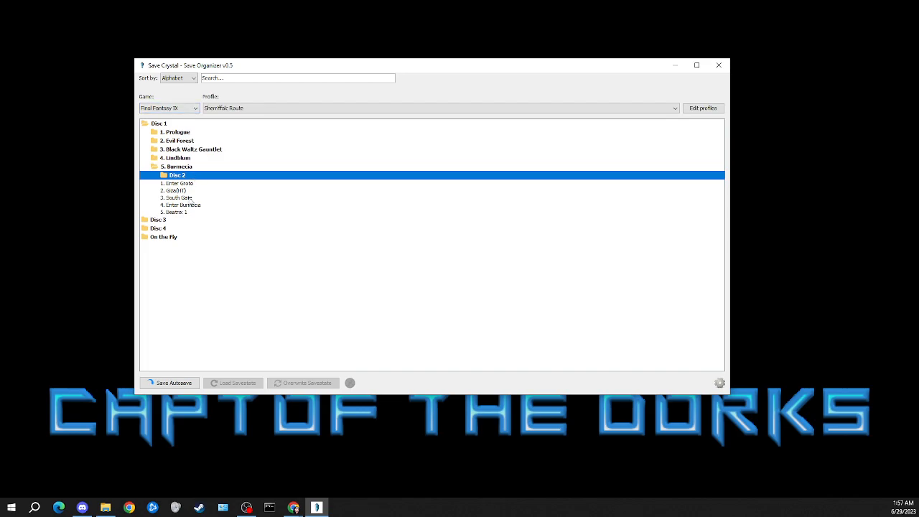
pyautogui.click(180, 191)
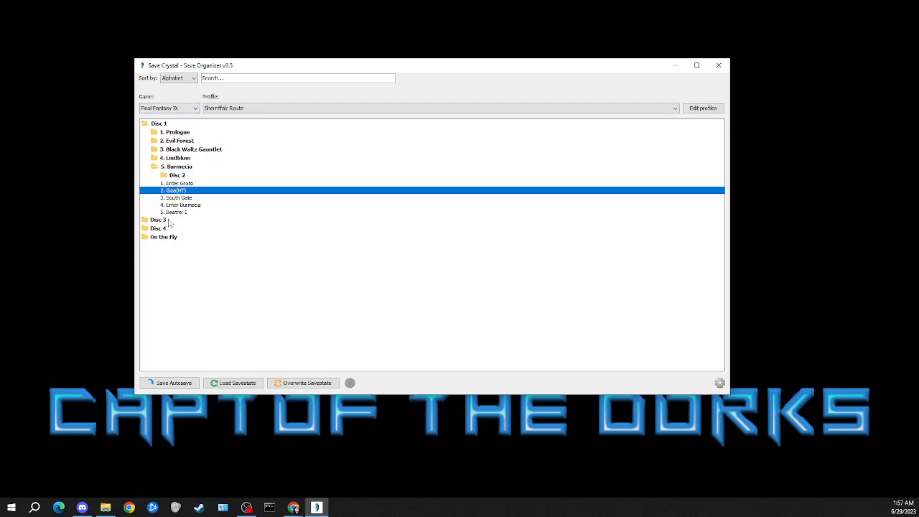
# Expand Disc 3 and examine the saves in its Alexandria Town Proper, Chasing Kuja, Kuja Fetch Quest and Chasing Kuja Part 2 subfolders.
pyautogui.doubleClick(170, 220)
pyautogui.doubleClick(183, 229)
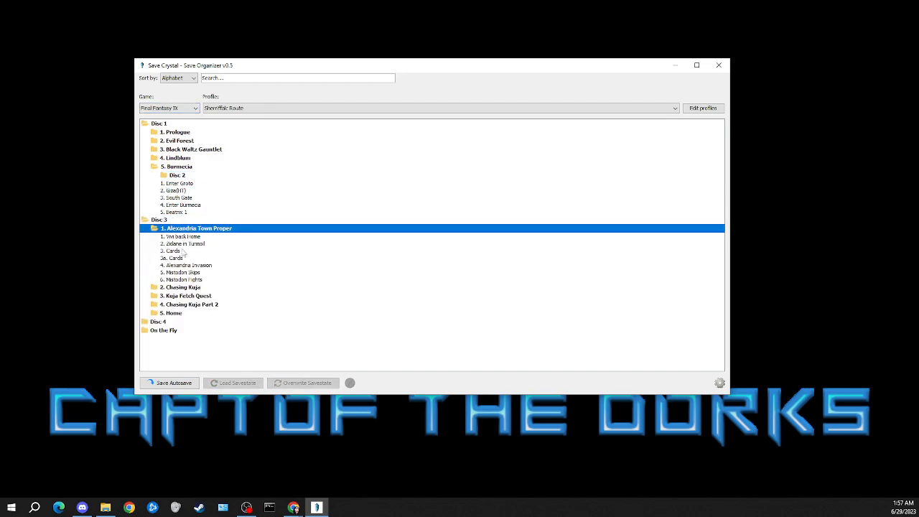
pyautogui.click(175, 258)
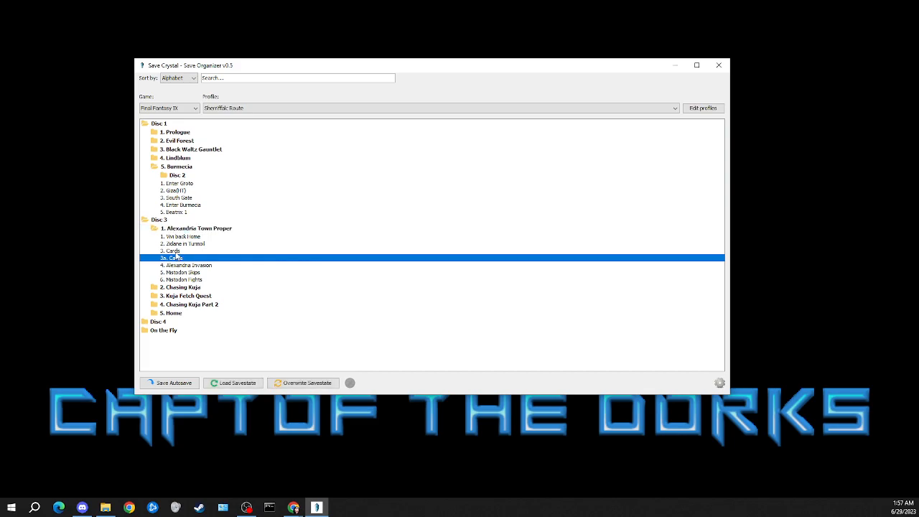
pyautogui.click(177, 291)
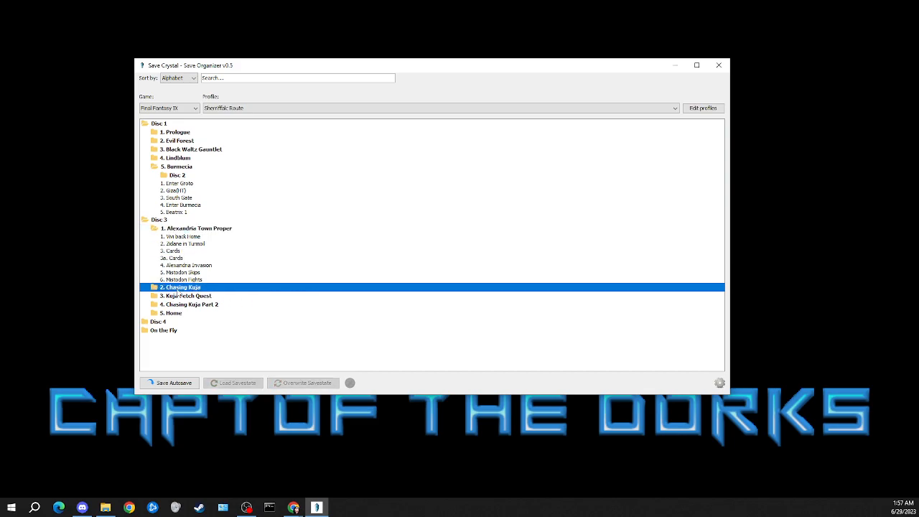
pyautogui.click(177, 291)
pyautogui.scroll(-1, 176, 298)
pyautogui.doubleClick(178, 309)
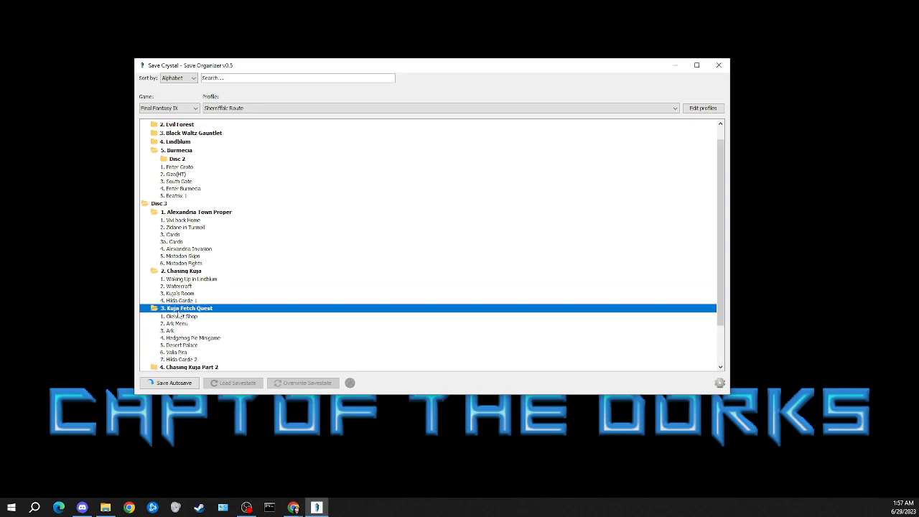
pyautogui.scroll(-2, 178, 316)
pyautogui.doubleClick(178, 317)
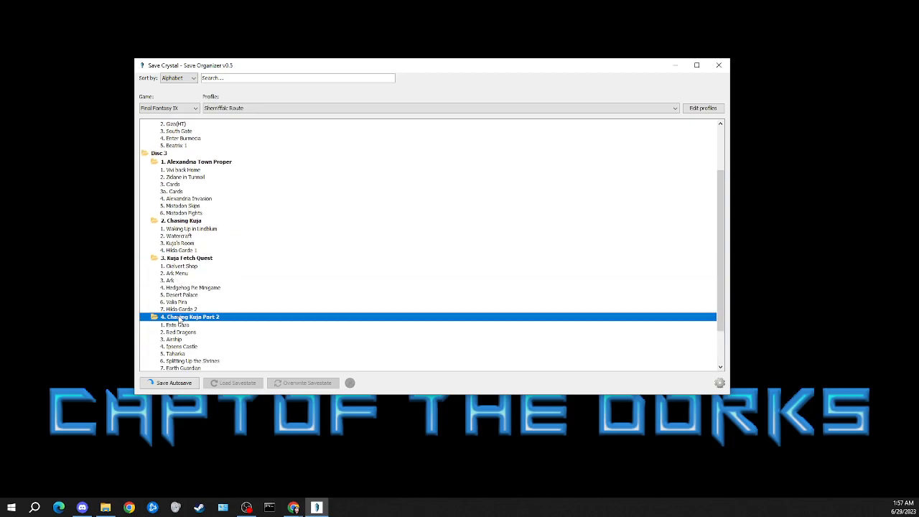
# Examine the saves in the Disc 4 folder, from Nova Dragon to Necron(HT).
pyautogui.scroll(-2, 178, 323)
pyautogui.doubleClick(182, 339)
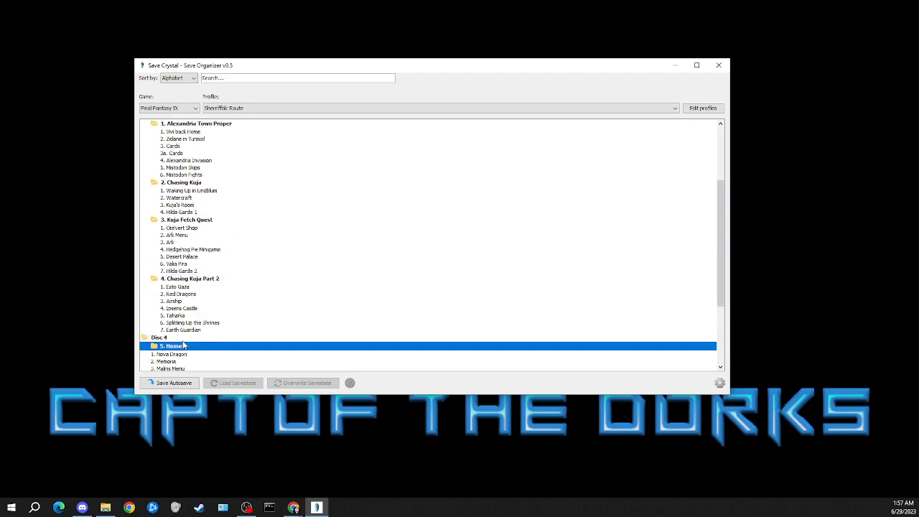
pyautogui.scroll(-3, 183, 349)
pyautogui.scroll(-2, 181, 346)
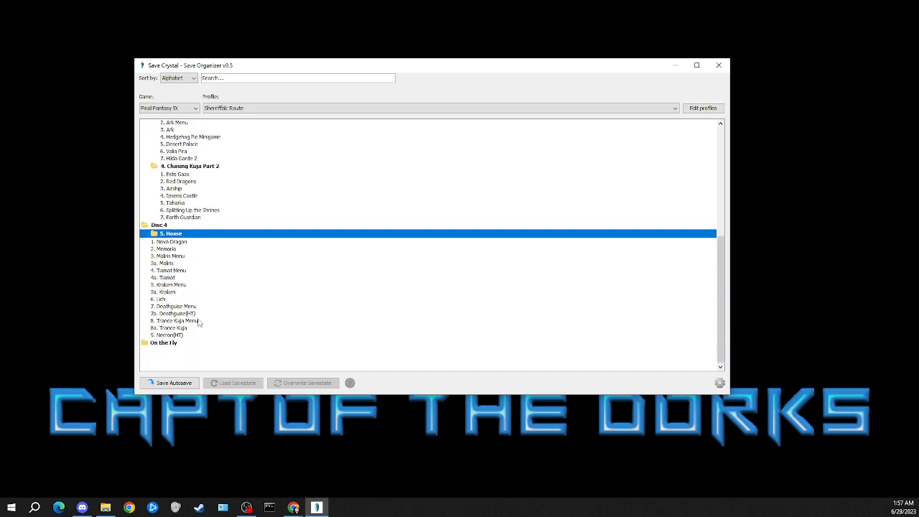
pyautogui.click(197, 316)
pyautogui.click(185, 336)
pyautogui.scroll(10, 208, 287)
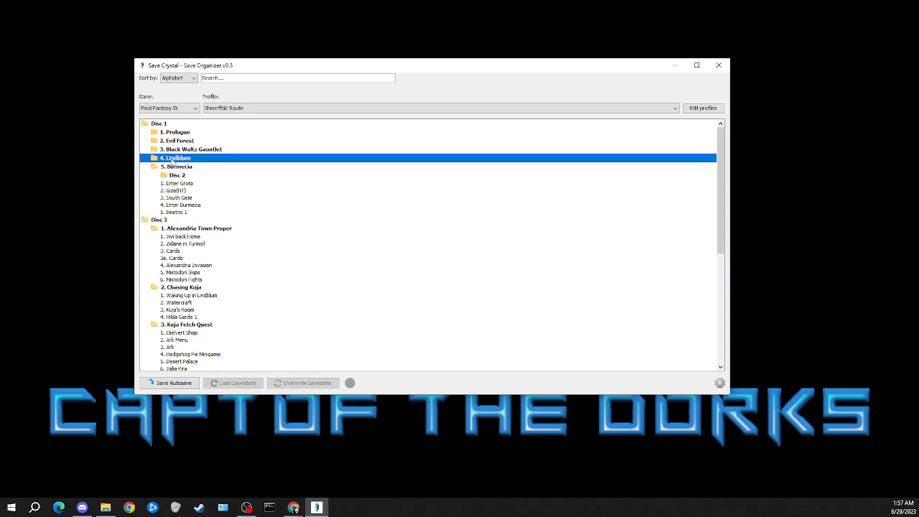
# Expand Disc 1's Lindblum, Evil Forest, Black Waltz Gauntlet and Prologue subfolders and examine their saves.
pyautogui.doubleClick(172, 159)
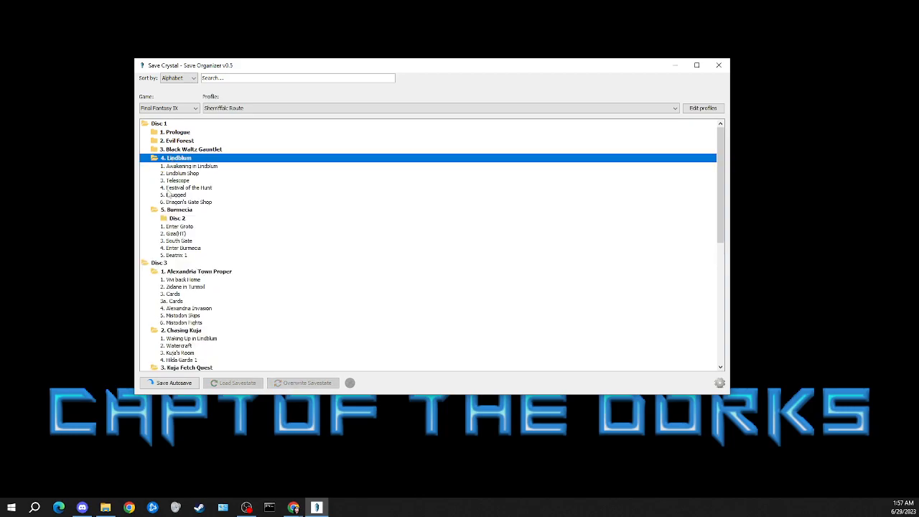
pyautogui.doubleClick(178, 142)
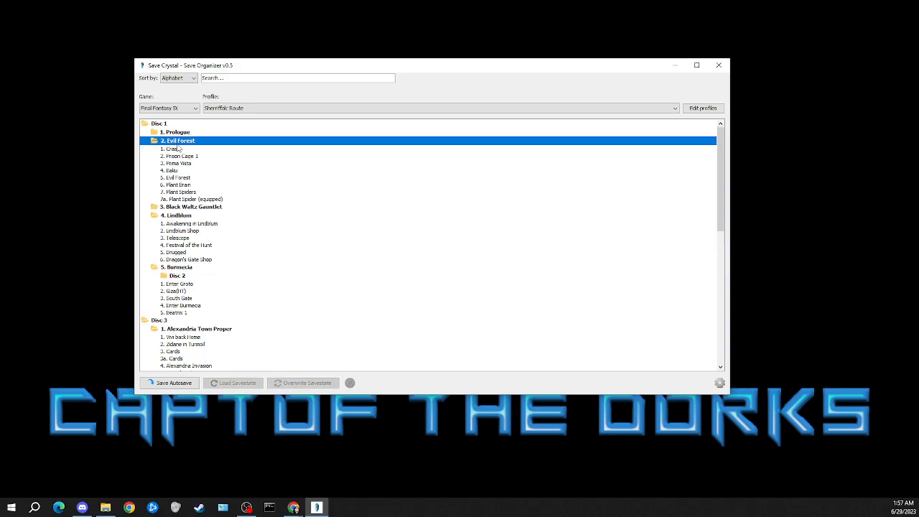
pyautogui.click(188, 208)
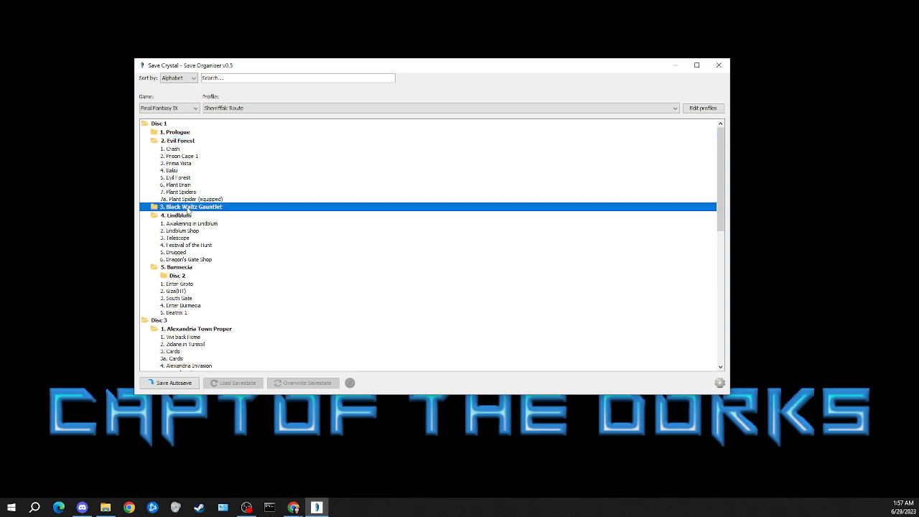
pyautogui.doubleClick(188, 208)
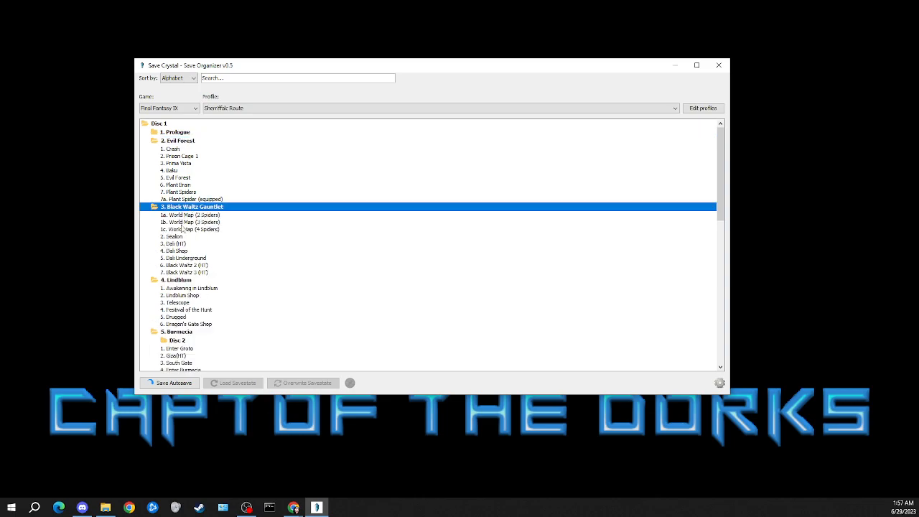
pyautogui.click(194, 265)
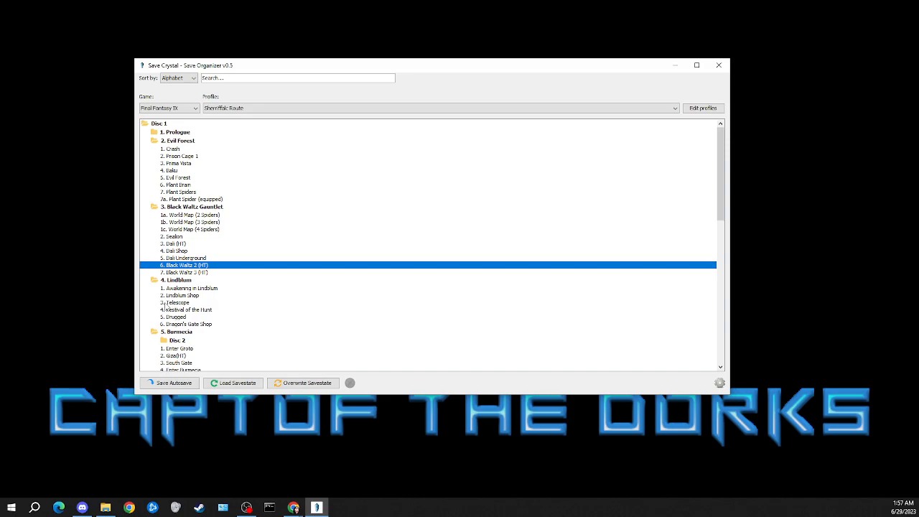
pyautogui.click(204, 272)
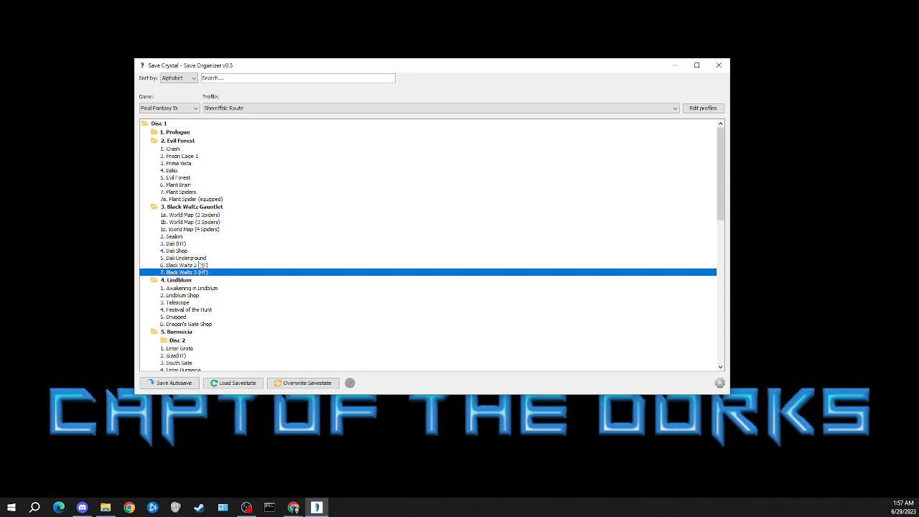
pyautogui.doubleClick(182, 132)
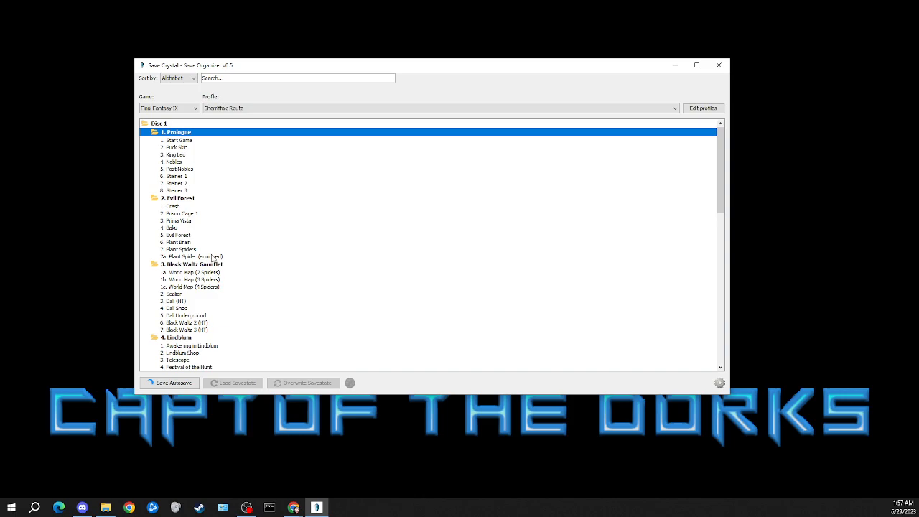
# Review Final Fantasy IX's savefile location, profiles directory and profile list in the profile configuration, and close it.
pyautogui.click(703, 108)
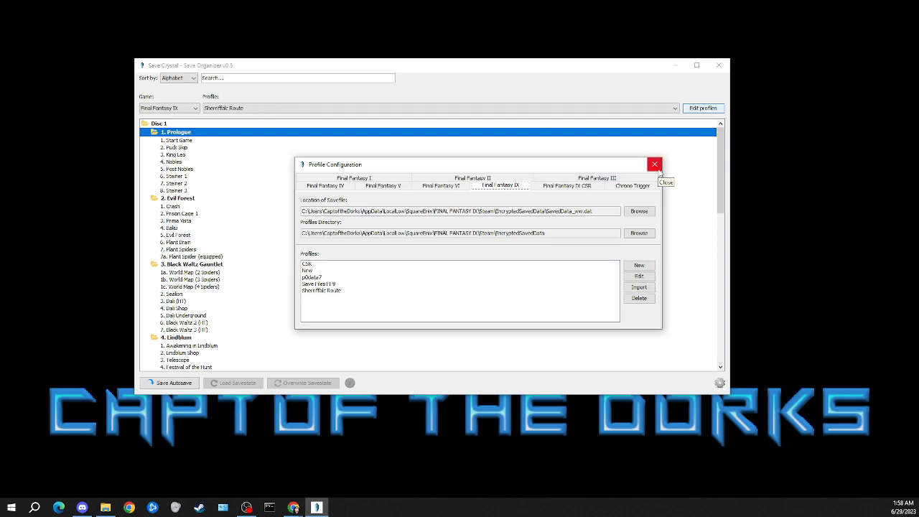
pyautogui.click(320, 284)
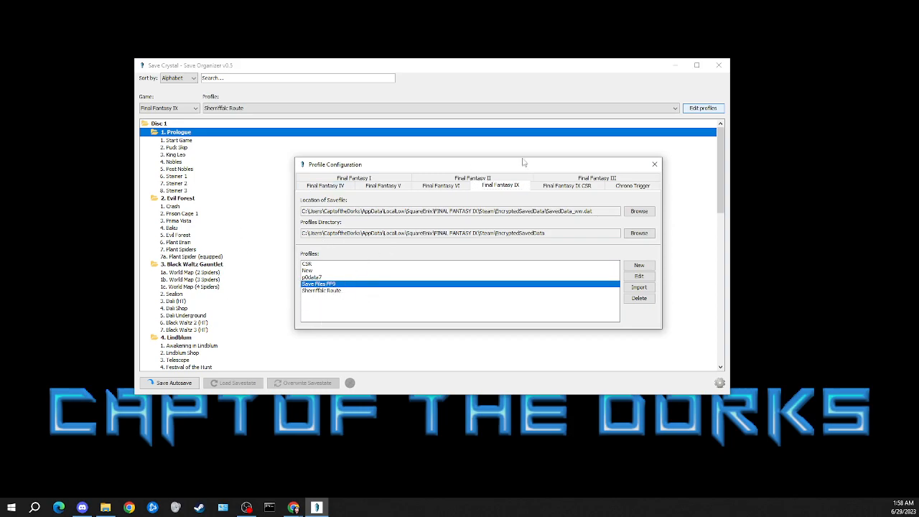
pyautogui.click(654, 163)
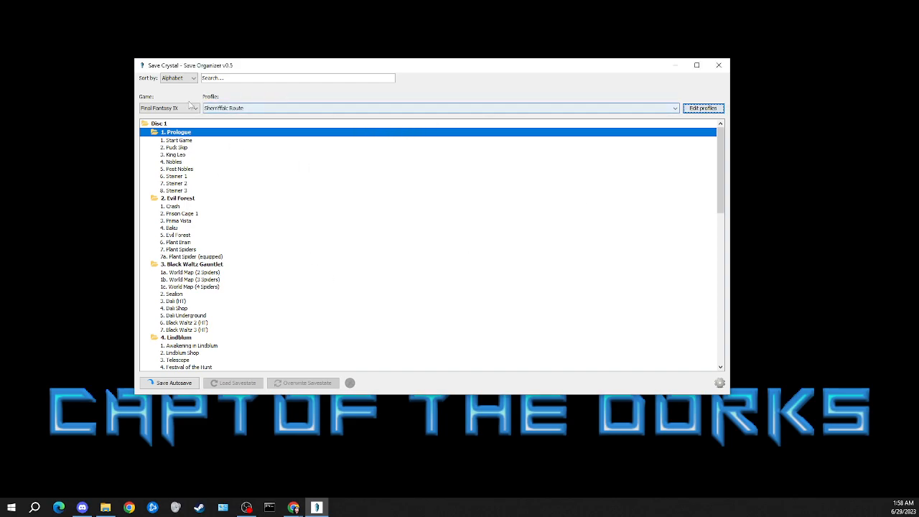
pyautogui.click(697, 110)
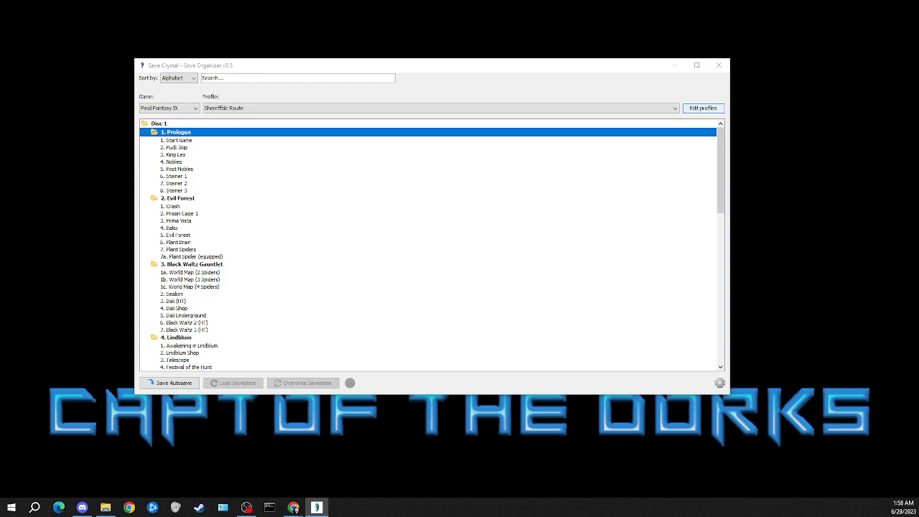
pyautogui.click(703, 109)
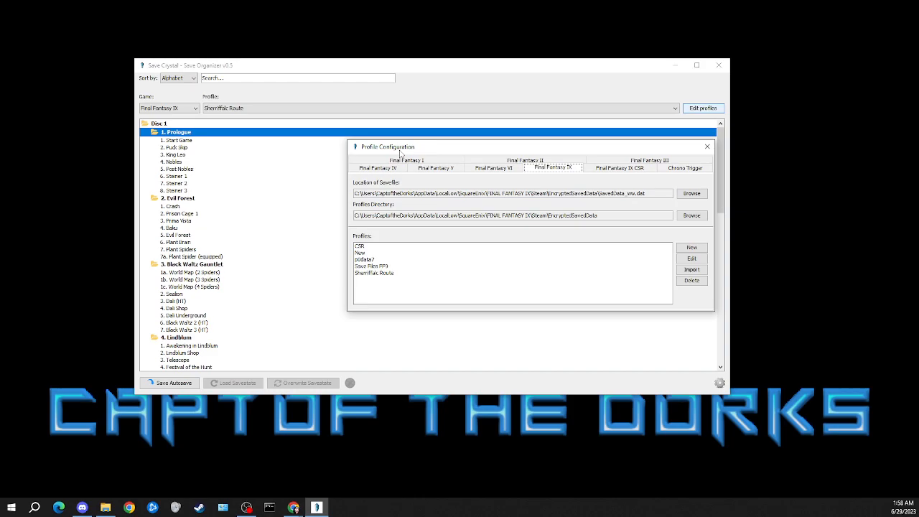
pyautogui.moveTo(432, 148); pyautogui.dragTo(375, 161)
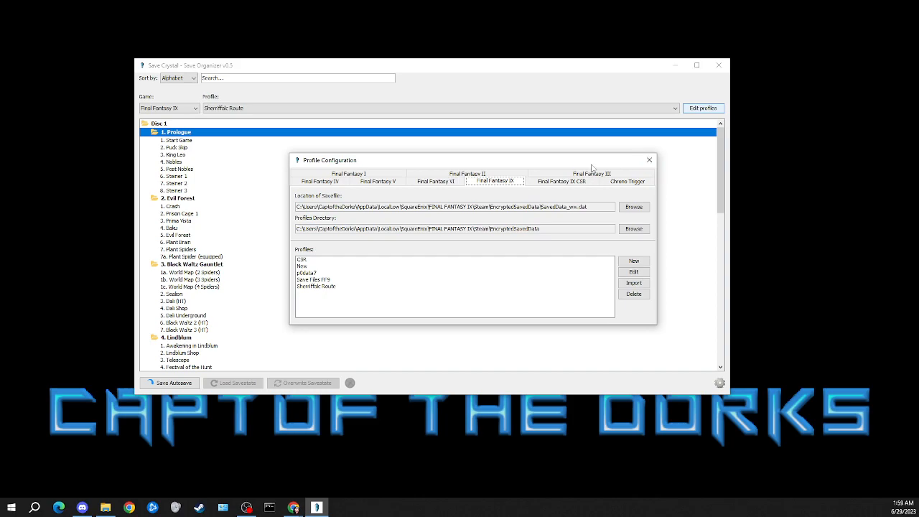
pyautogui.click(649, 160)
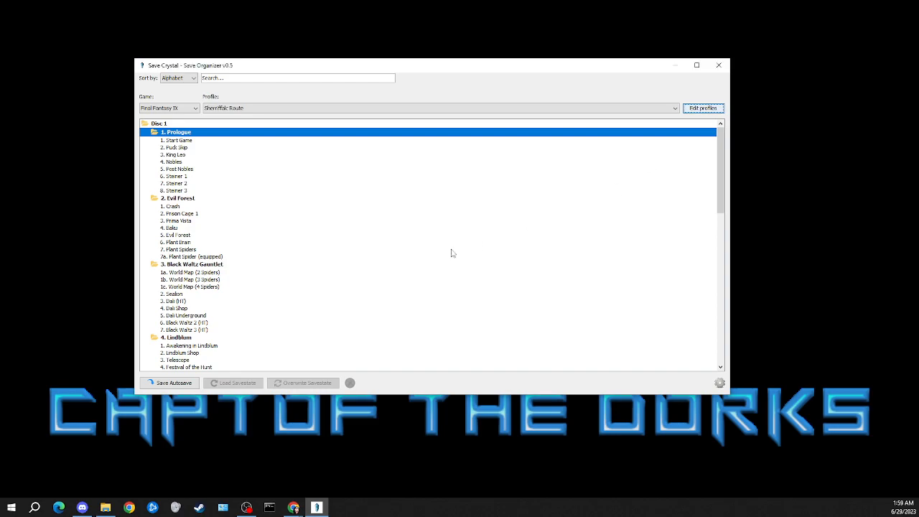
# Examine the saves in the Prologue folder and in Disc 3's Alexandria Town Proper and Chasing Kuja folders.
pyautogui.click(196, 162)
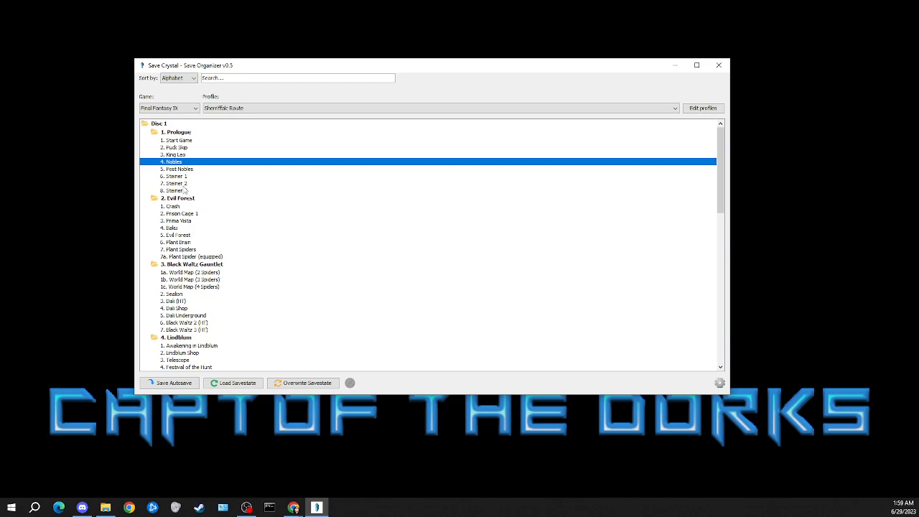
pyautogui.scroll(-10, 194, 215)
pyautogui.scroll(-4, 194, 225)
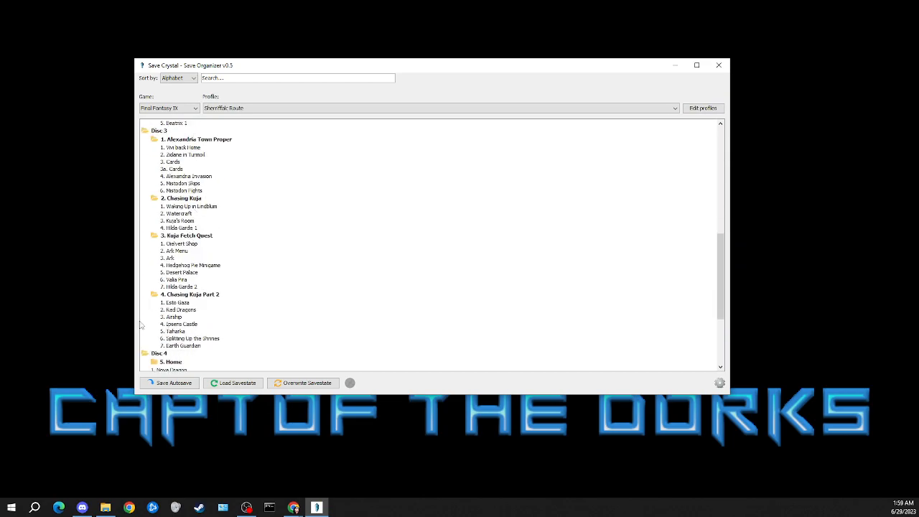
pyautogui.click(156, 142)
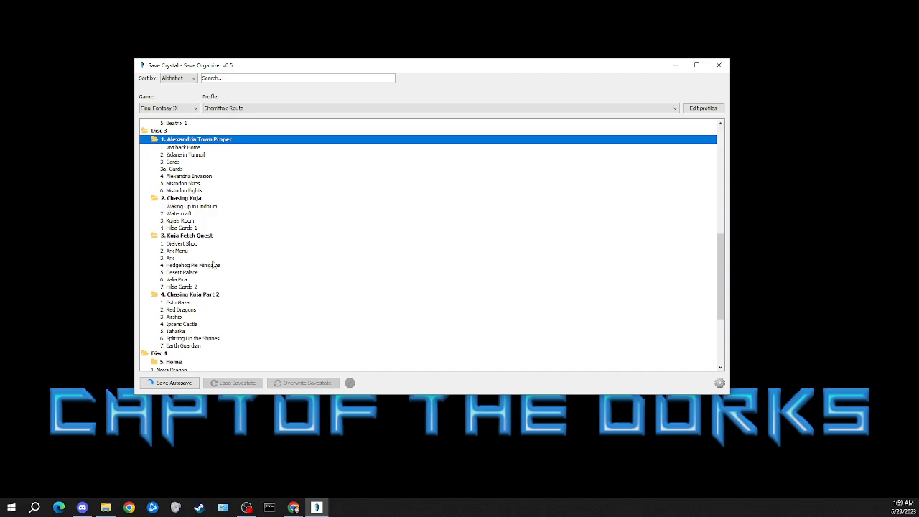
pyautogui.click(194, 209)
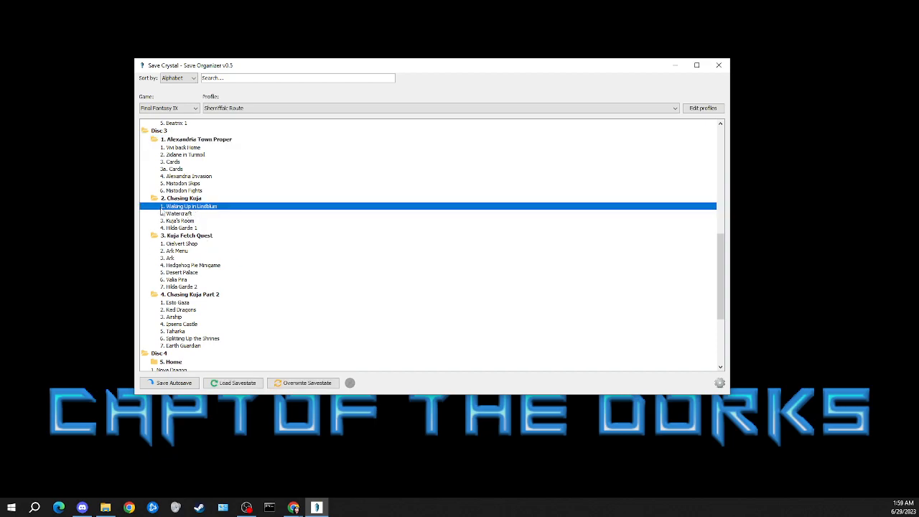
pyautogui.click(175, 200)
pyautogui.press('Down')
pyautogui.scroll(-6, 187, 248)
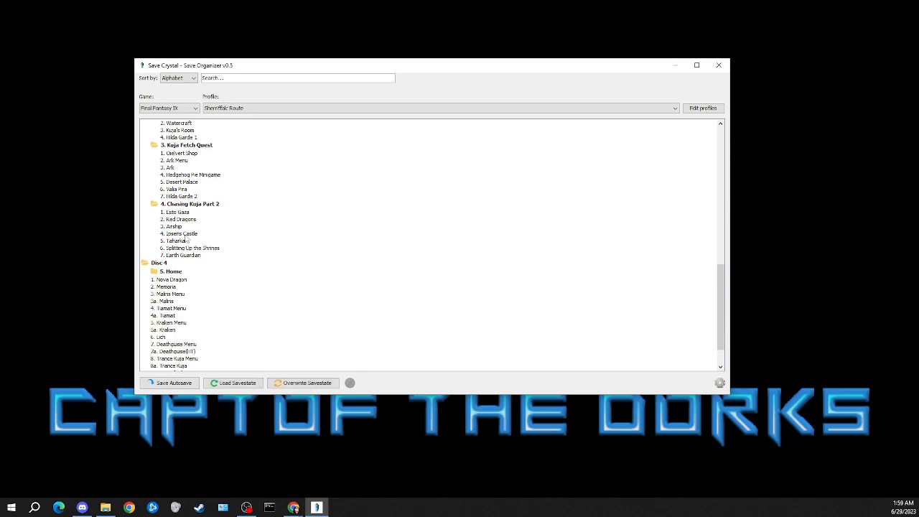
# Examine the whole Sherriffaic Route folder structure from Disc 1 through Disc 4 and On the Fly.
pyautogui.scroll(20, 211, 267)
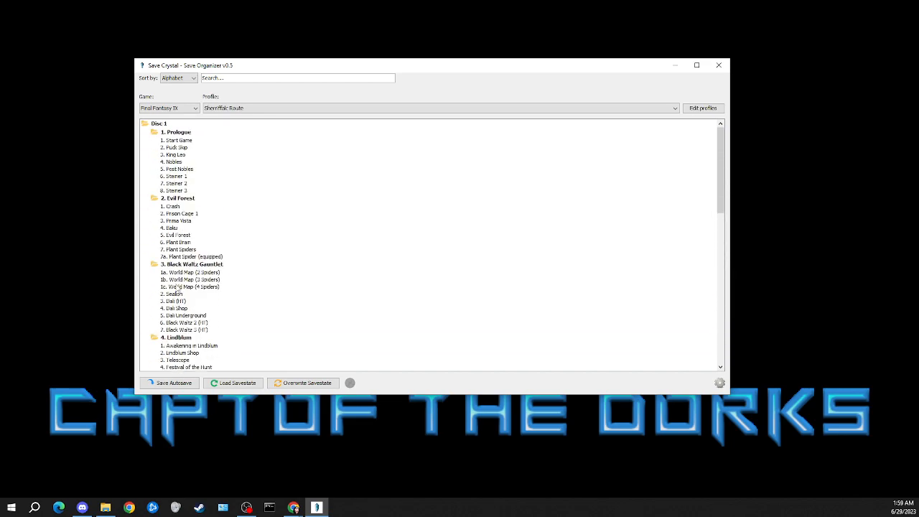
pyautogui.scroll(-4, 173, 279)
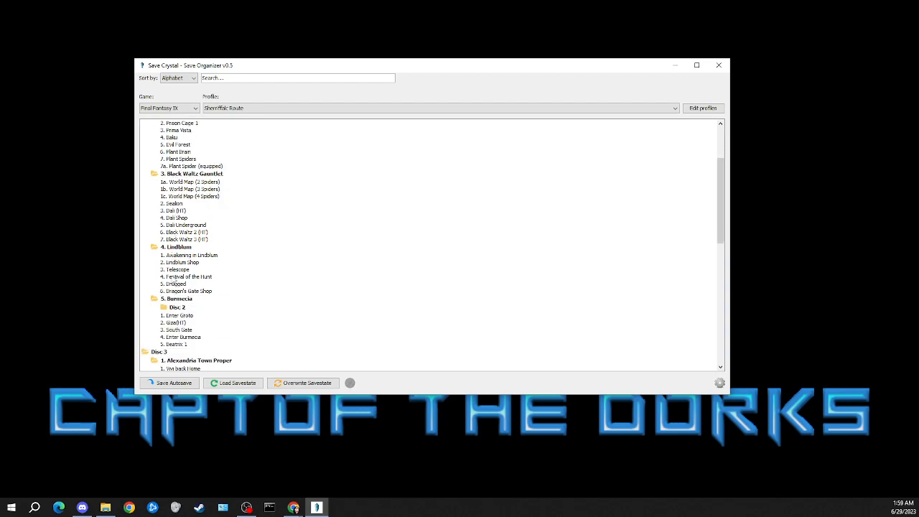
pyautogui.scroll(-1, 172, 283)
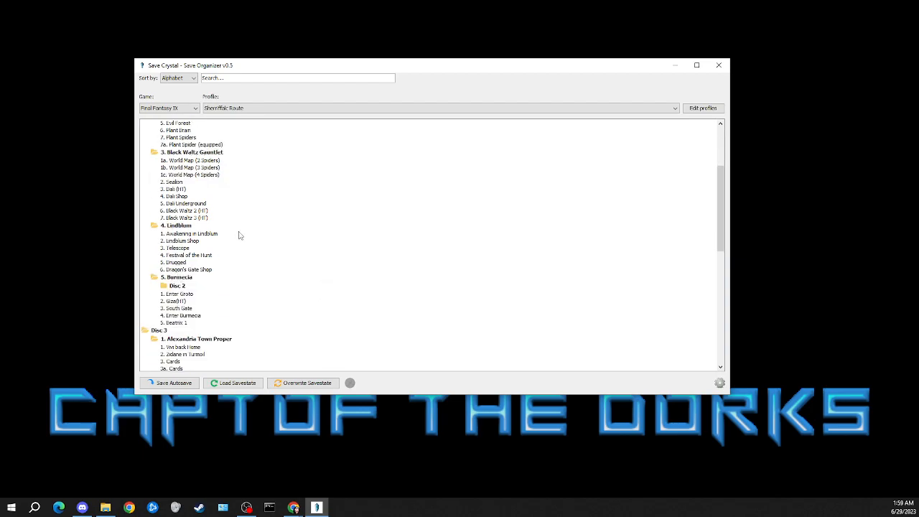
pyautogui.scroll(5, 208, 253)
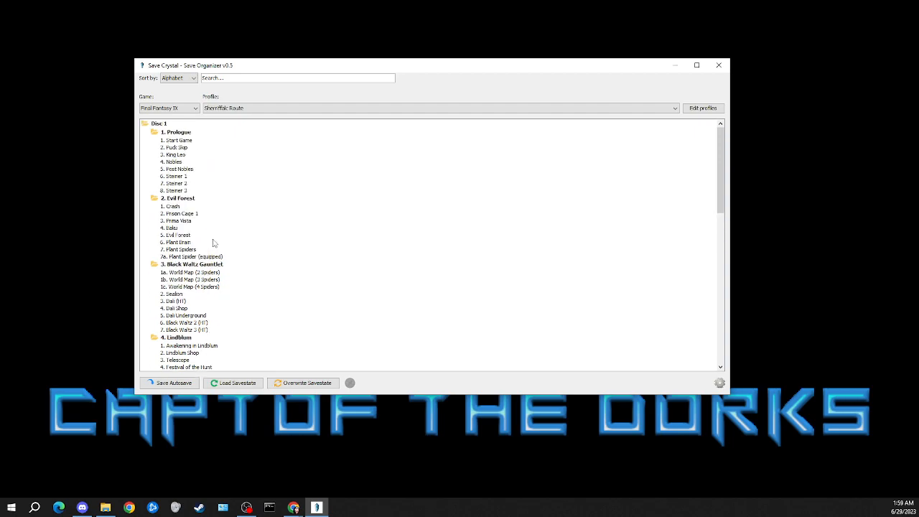
pyautogui.scroll(-15, 208, 243)
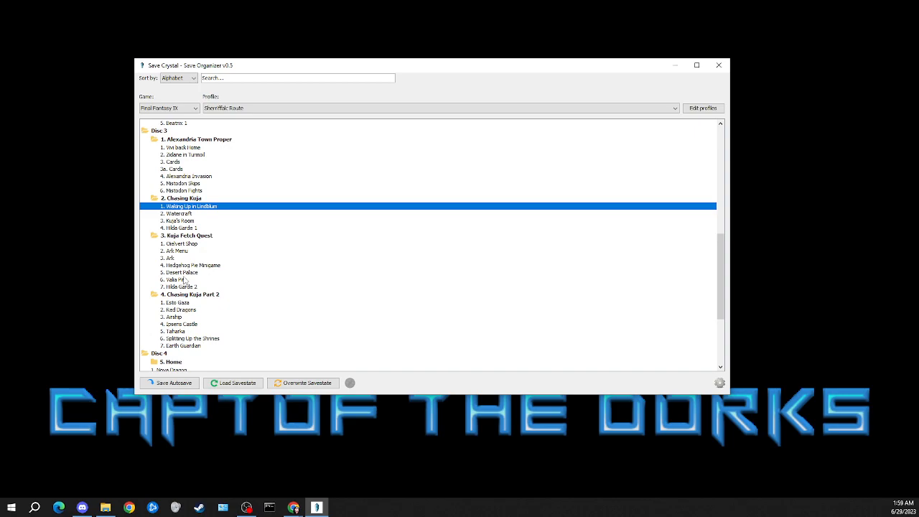
pyautogui.scroll(-5, 185, 281)
pyautogui.scroll(-1, 185, 282)
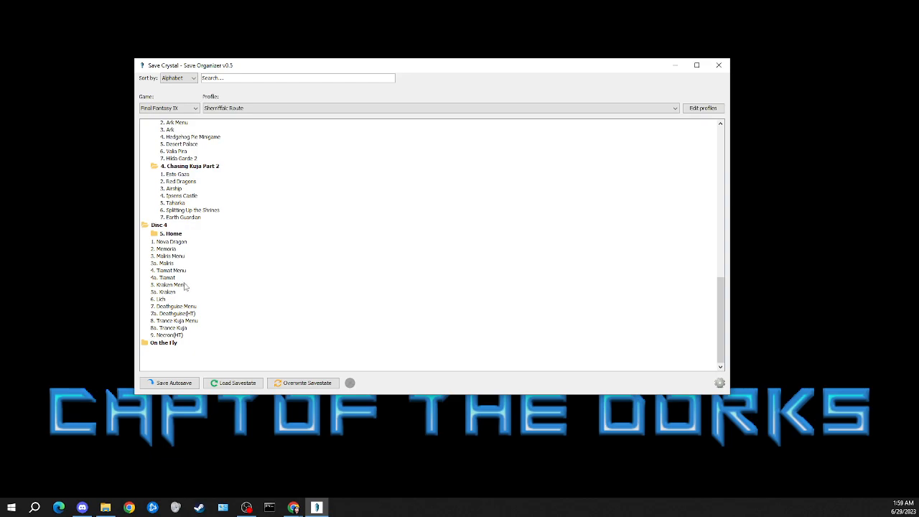
pyautogui.scroll(15, 182, 288)
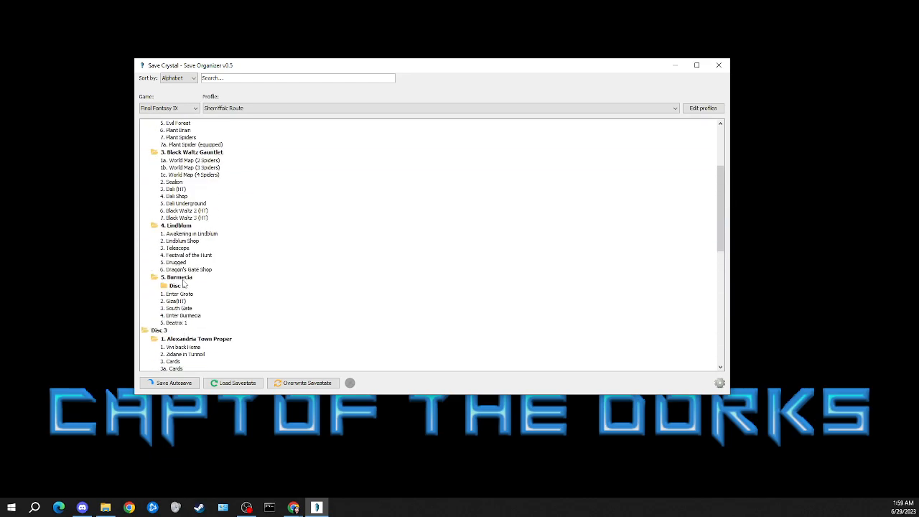
pyautogui.scroll(4, 184, 283)
pyautogui.scroll(2, 184, 284)
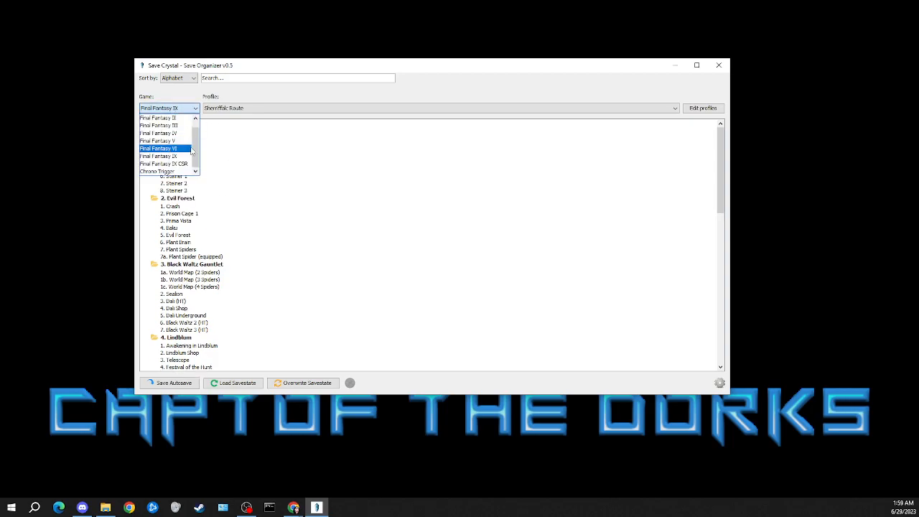
# Look through the list of supported games and close it, keeping Final Fantasy IX selected.
pyautogui.scroll(1, 201, 131)
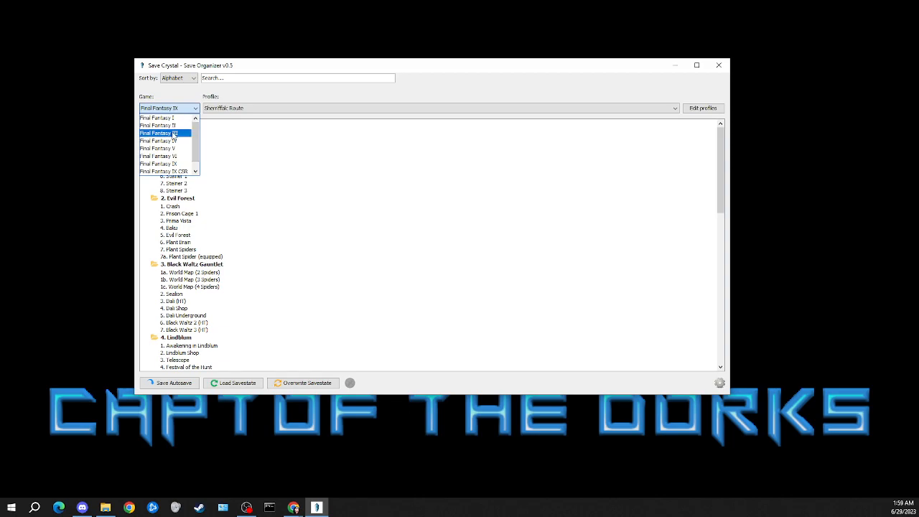
pyautogui.scroll(-1, 172, 138)
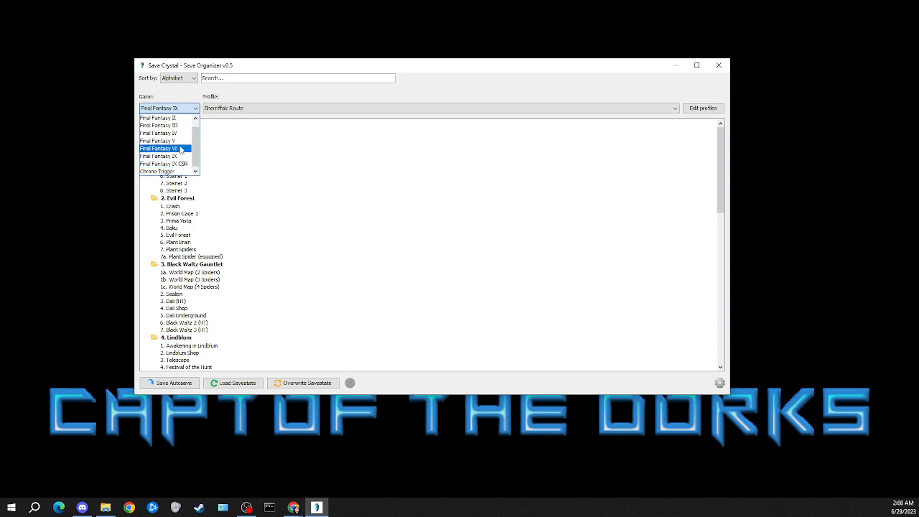
pyautogui.scroll(1, 173, 167)
pyautogui.click(721, 386)
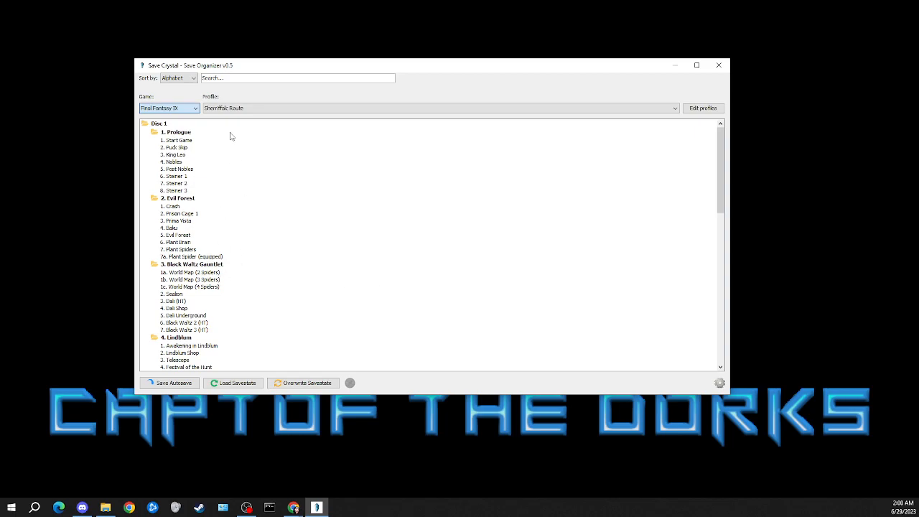
pyautogui.moveTo(259, 71); pyautogui.dragTo(279, 79)
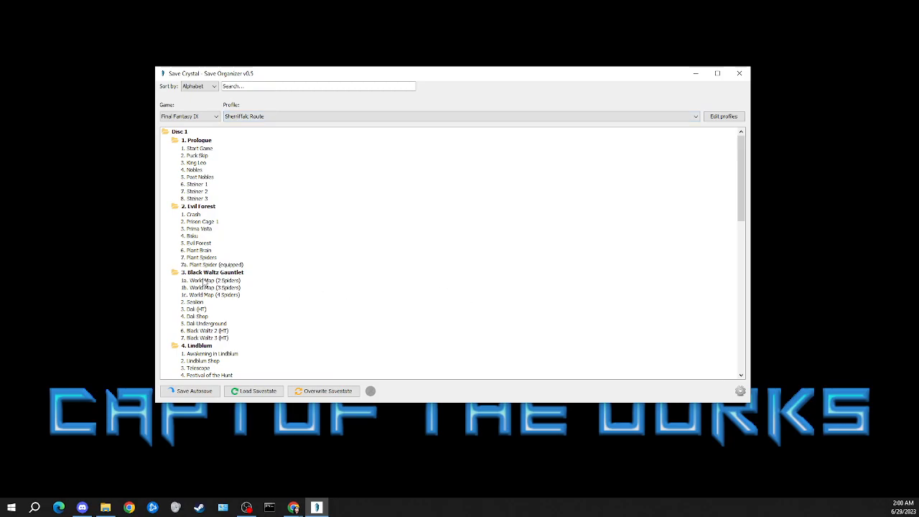
pyautogui.click(214, 272)
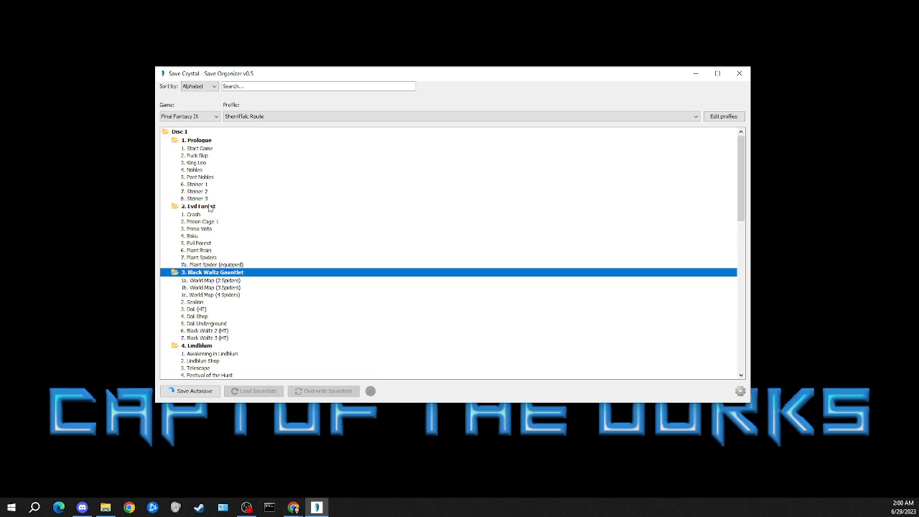
pyautogui.scroll(-5, 207, 208)
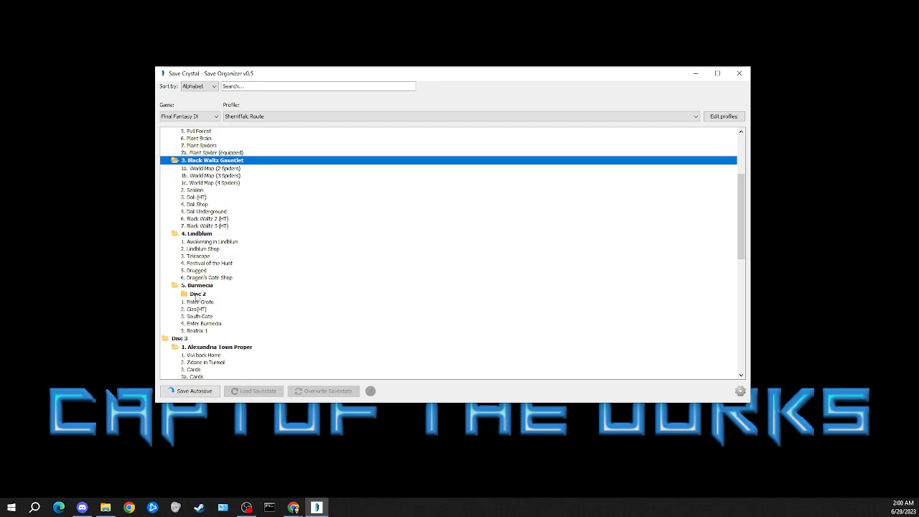
pyautogui.scroll(5, 185, 300)
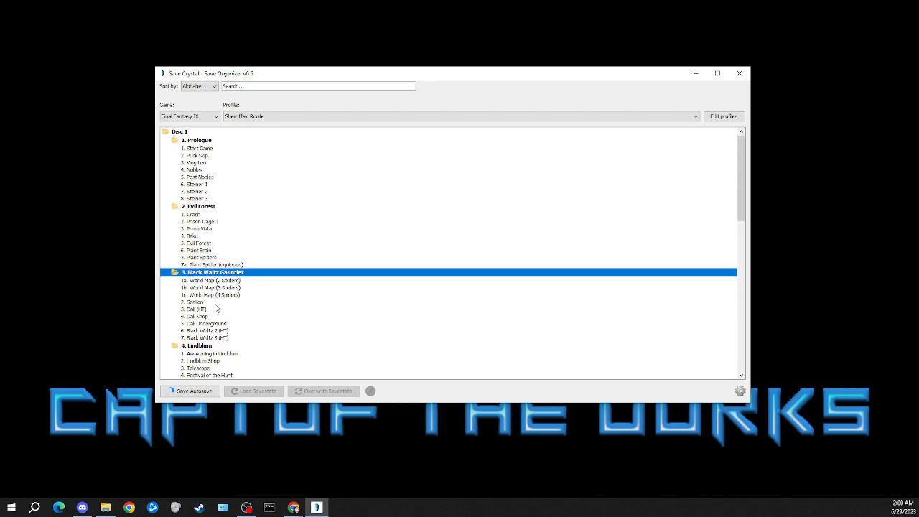